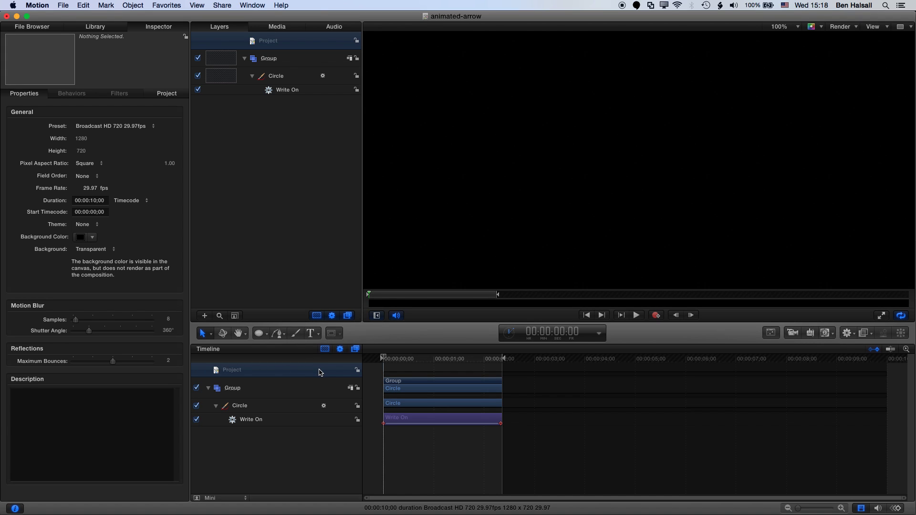
# Step: Play the finished write-on arrow animation and stop it at 00:00:01:27
pyautogui.press('space')
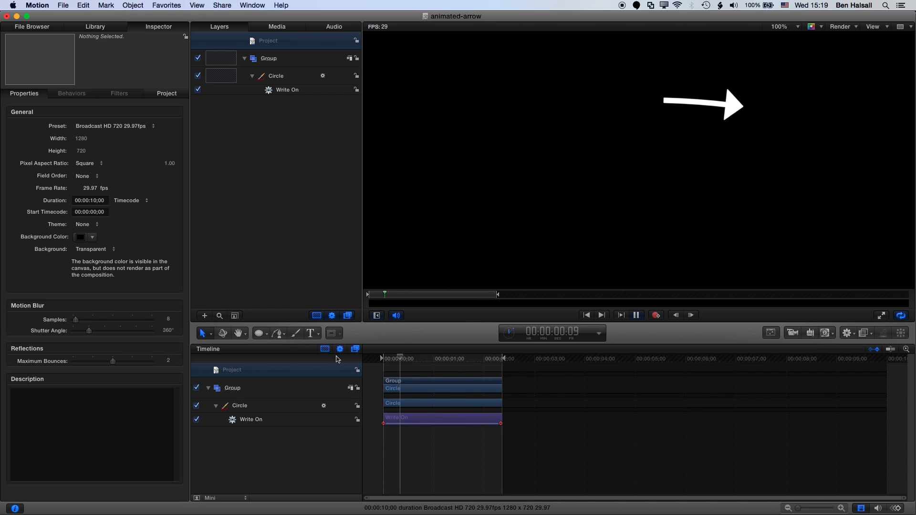
pyautogui.click(637, 315)
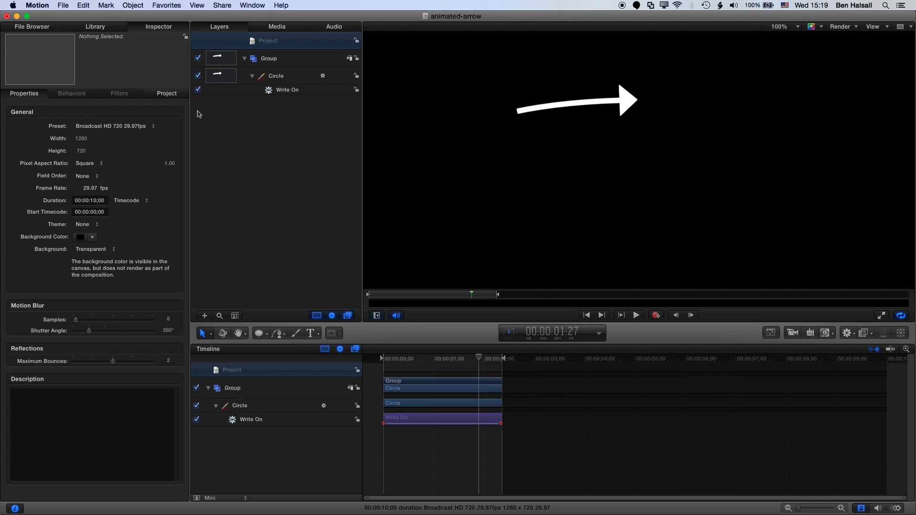
# Step: Create a new blank Broadcast HD 720 Motion project from File > New
pyautogui.click(63, 5)
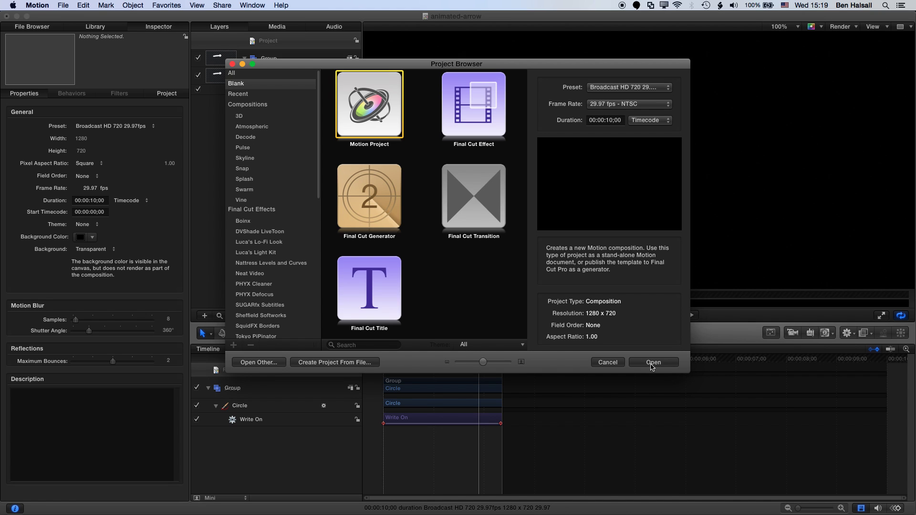
pyautogui.click(653, 362)
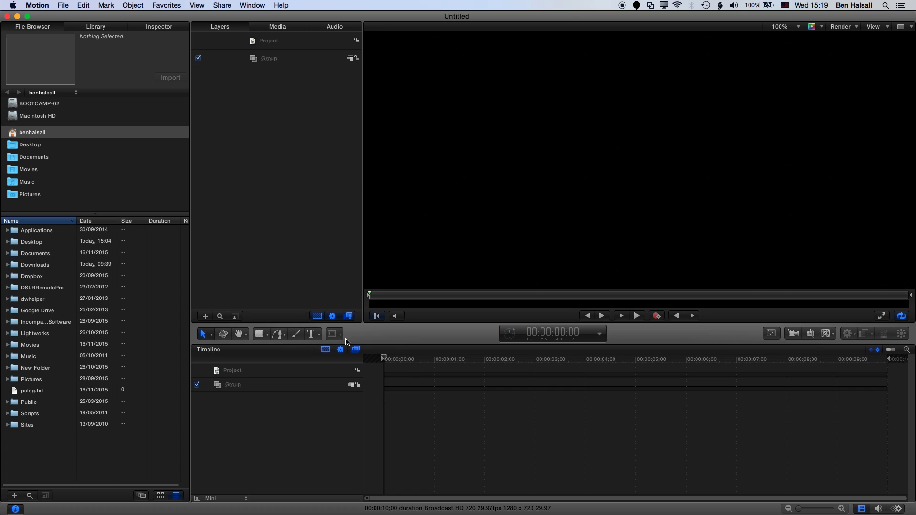
# Step: Draw a wide ellipse across the canvas centre with the Circle shape tool
pyautogui.click(267, 336)
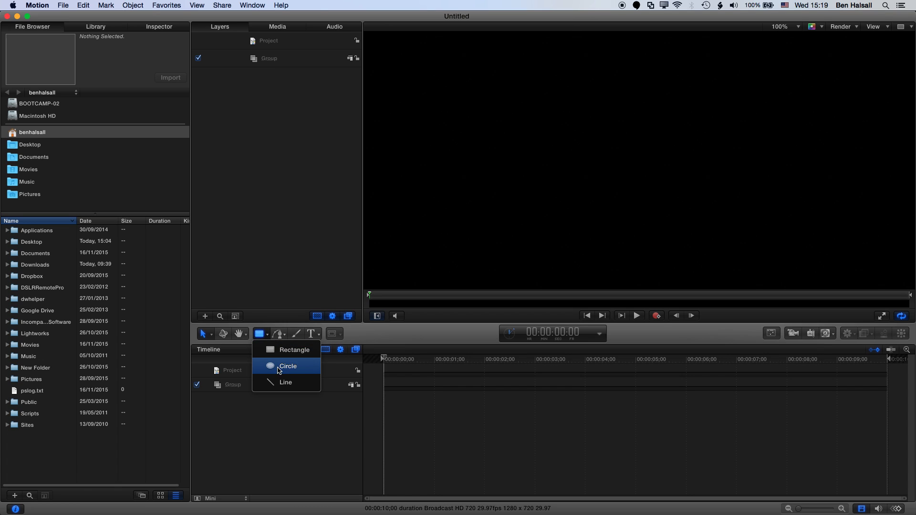
pyautogui.click(279, 368)
pyautogui.moveTo(495, 119); pyautogui.dragTo(823, 229)
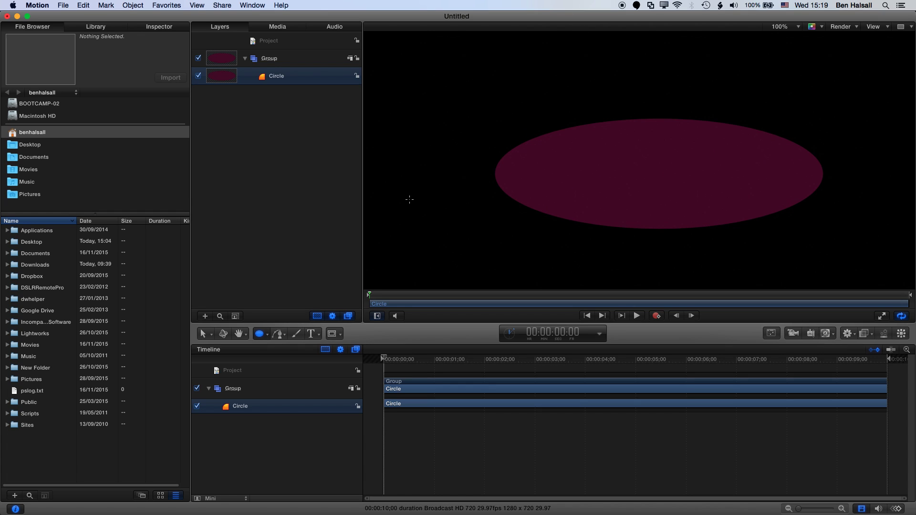
# Step: Remove the ellipse's fill and give it a white outline of width 15
pyautogui.click(166, 30)
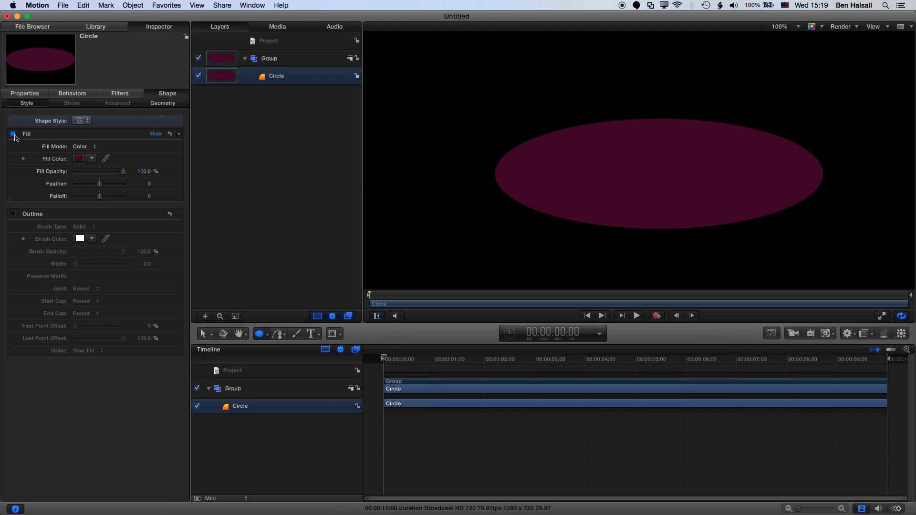
pyautogui.click(14, 134)
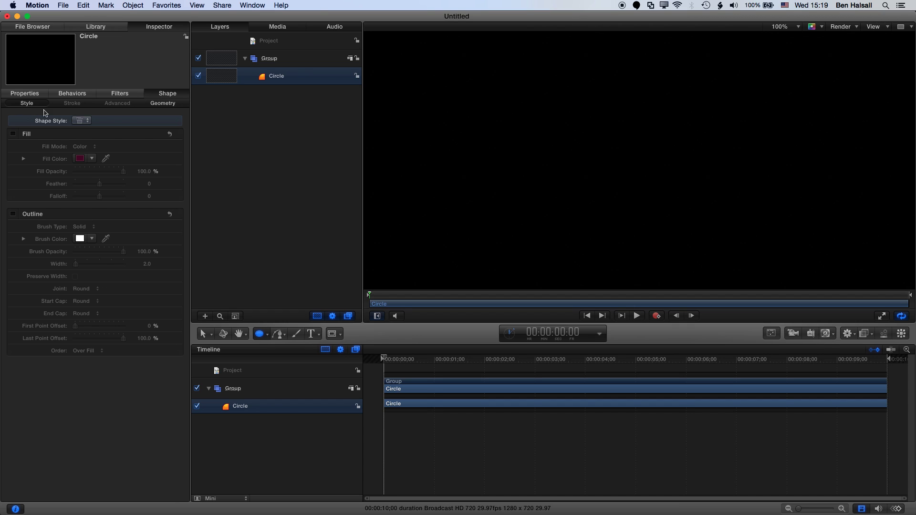
pyautogui.click(13, 214)
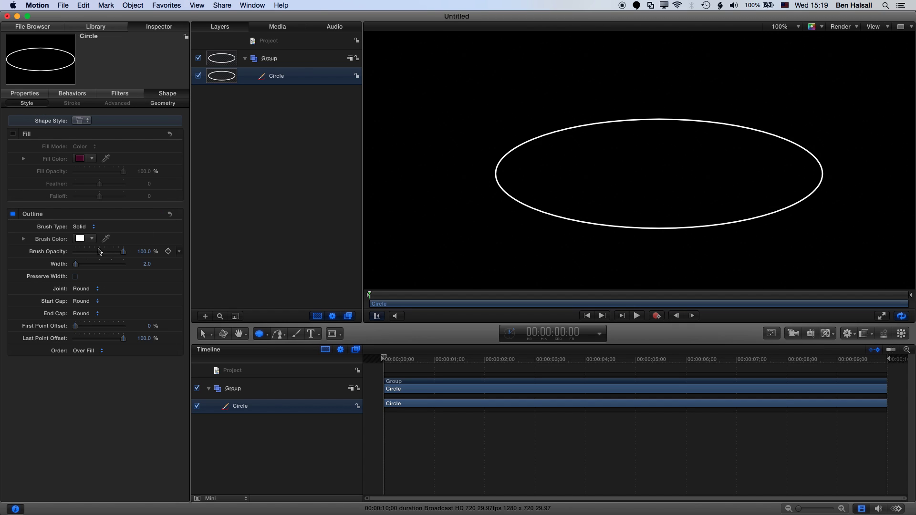
pyautogui.moveTo(76, 270); pyautogui.dragTo(83, 268)
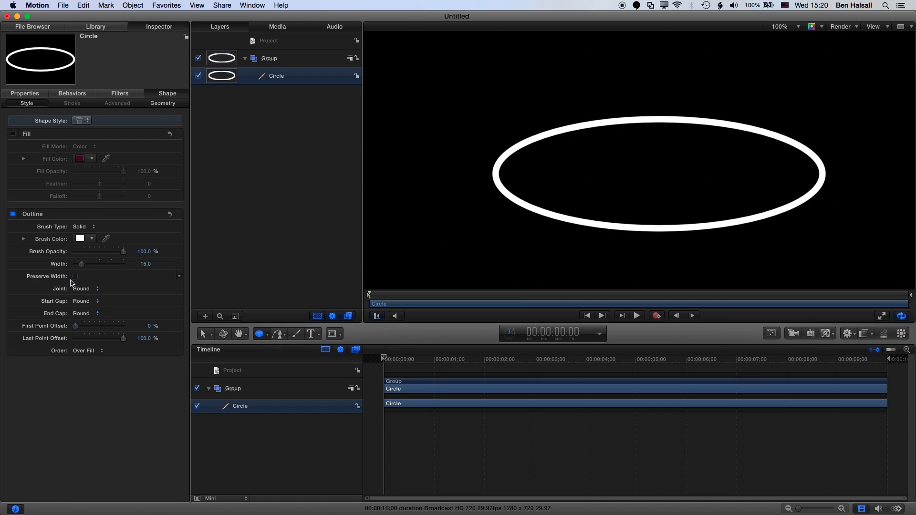
# Step: Use Convert To Points to turn the ellipse into a four-point Bezier shape
pyautogui.click(166, 105)
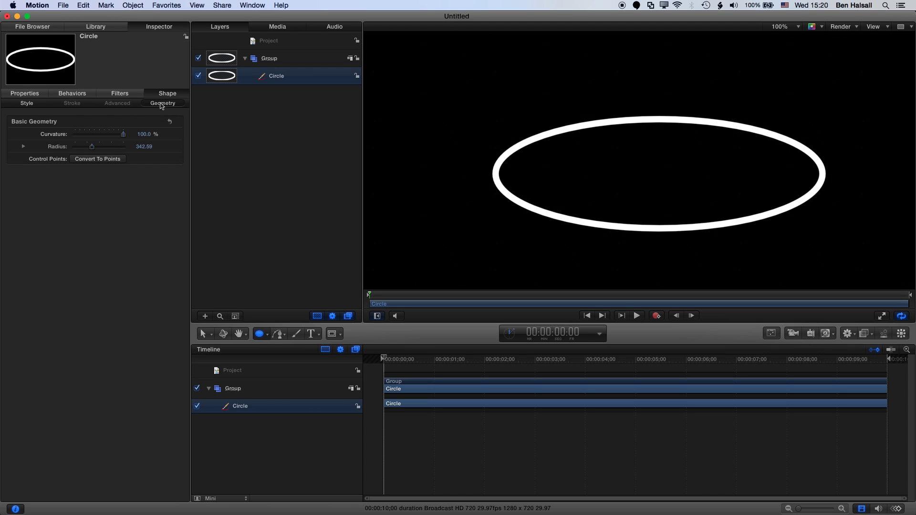
pyautogui.click(99, 159)
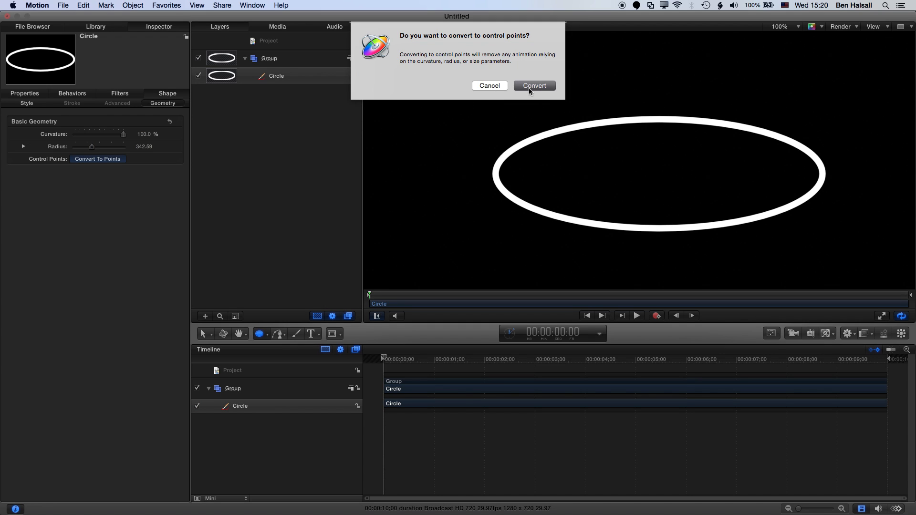
pyautogui.click(528, 87)
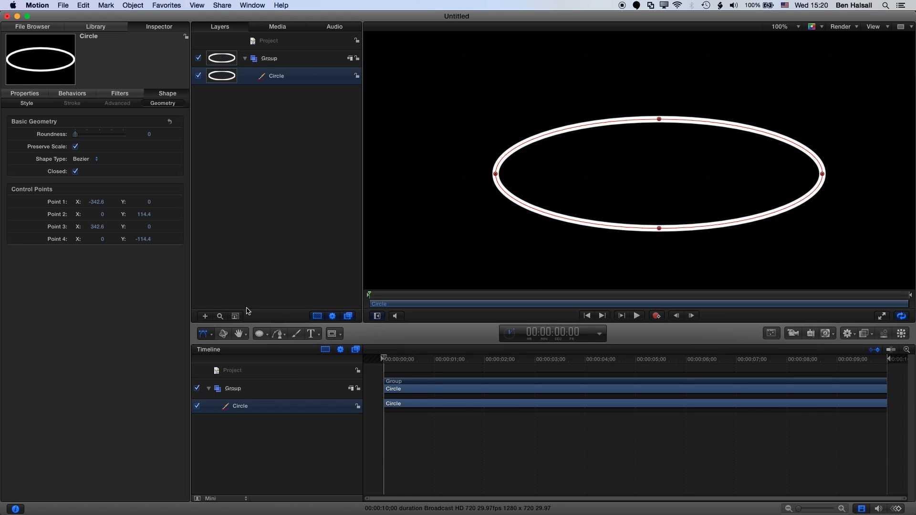
# Step: With the Edit Points tool, add two control points along the ellipse's top edge
pyautogui.click(205, 333)
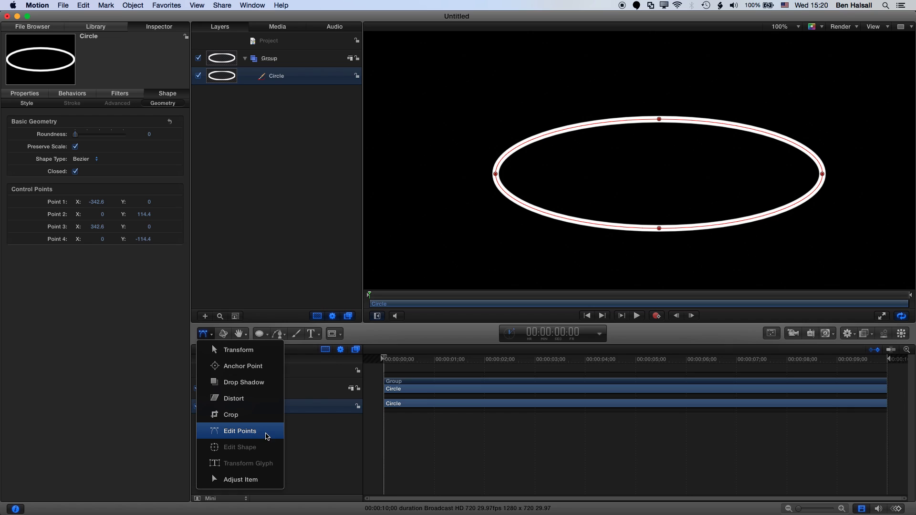
pyautogui.click(256, 432)
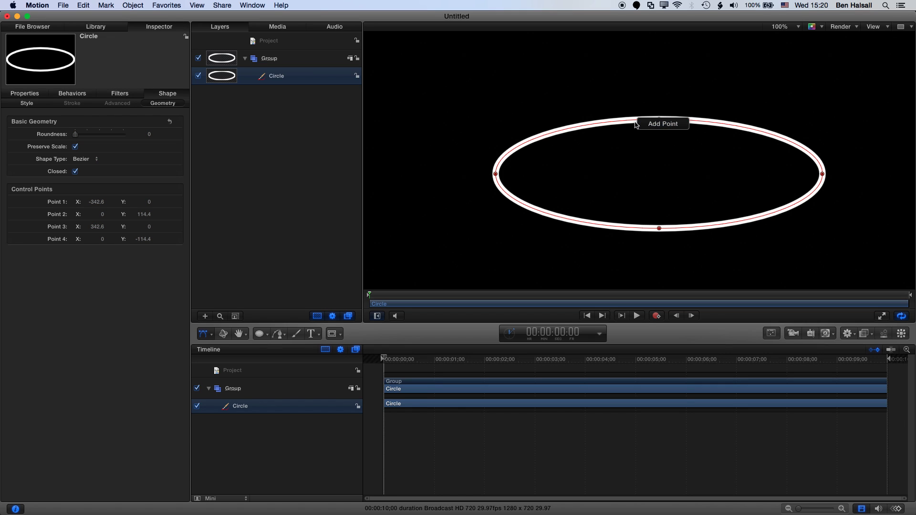
pyautogui.doubleClick(636, 120)
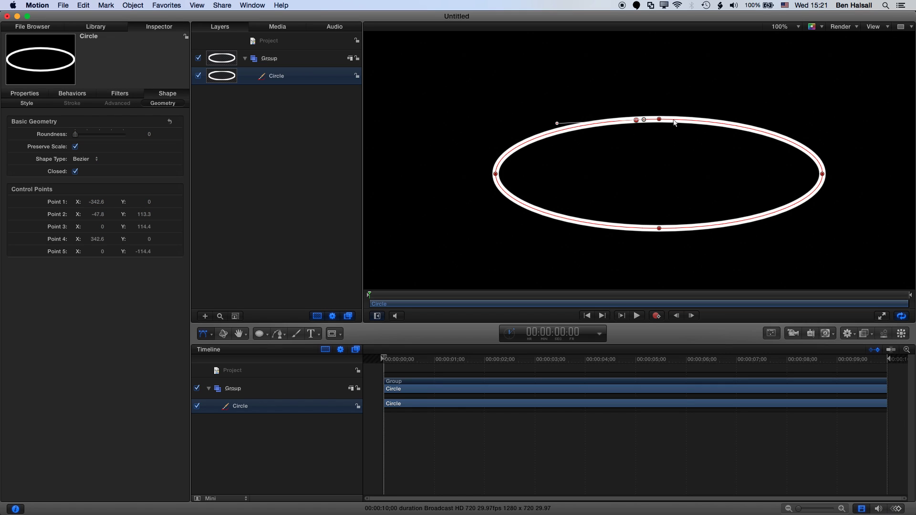
pyautogui.rightClick(675, 122)
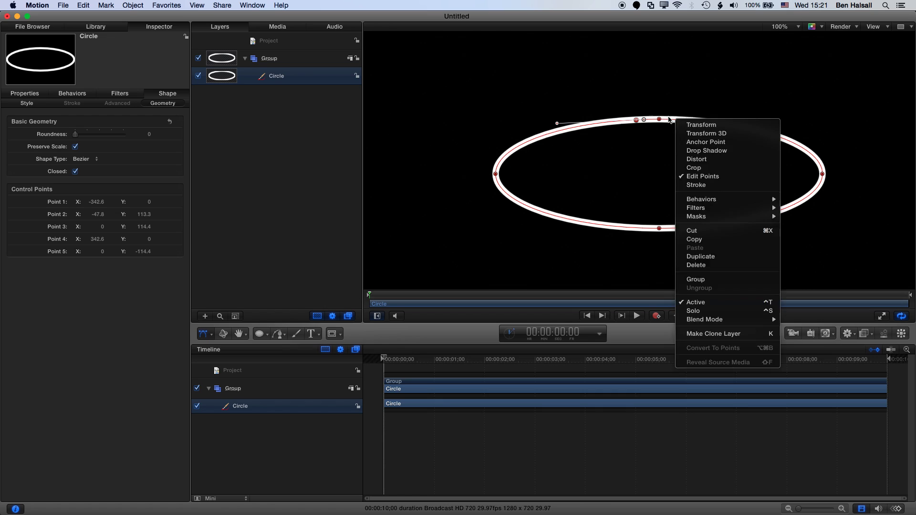
pyautogui.click(675, 121)
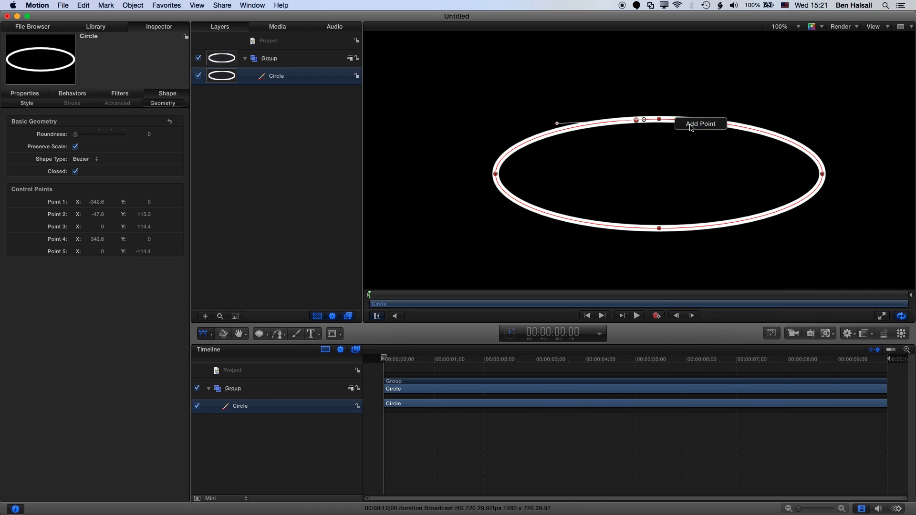
pyautogui.doubleClick(674, 120)
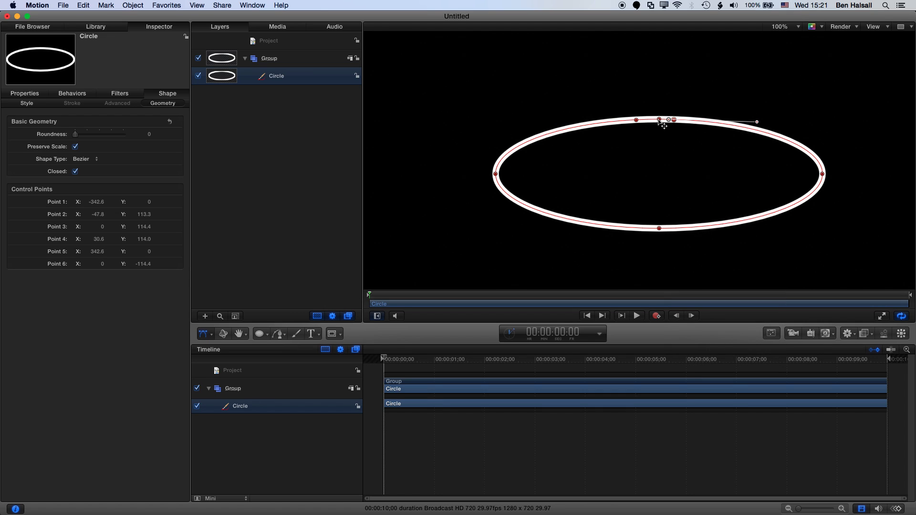
# Step: Open the curve at the top control point and delete the leftover point to widen the gap
pyautogui.click(659, 120)
pyautogui.rightClick(659, 120)
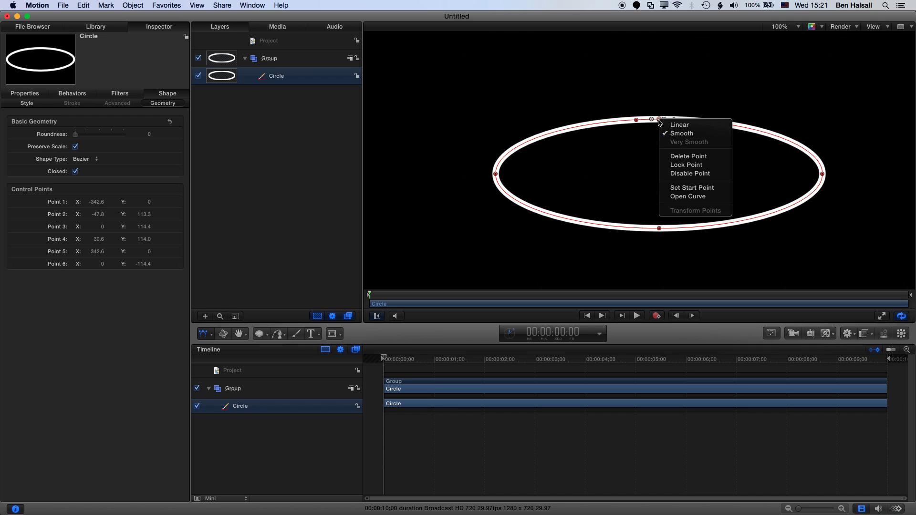
pyautogui.click(685, 197)
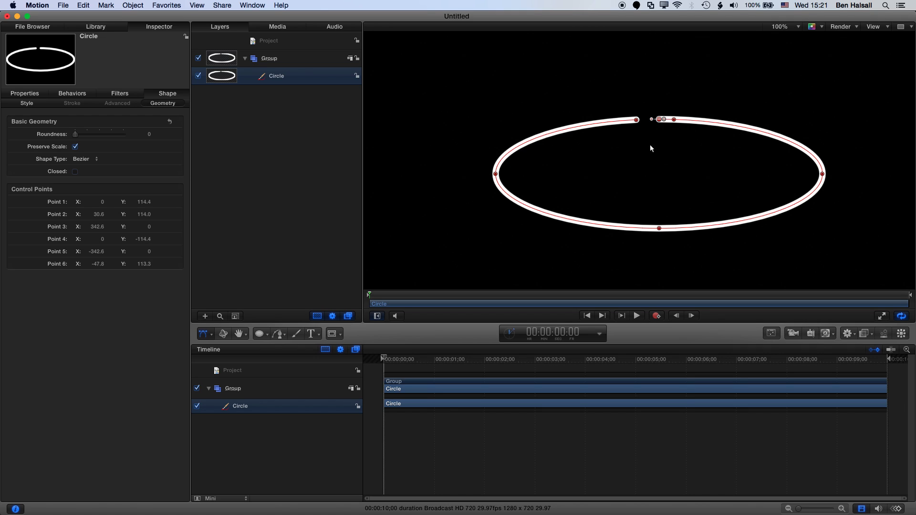
pyautogui.rightClick(660, 120)
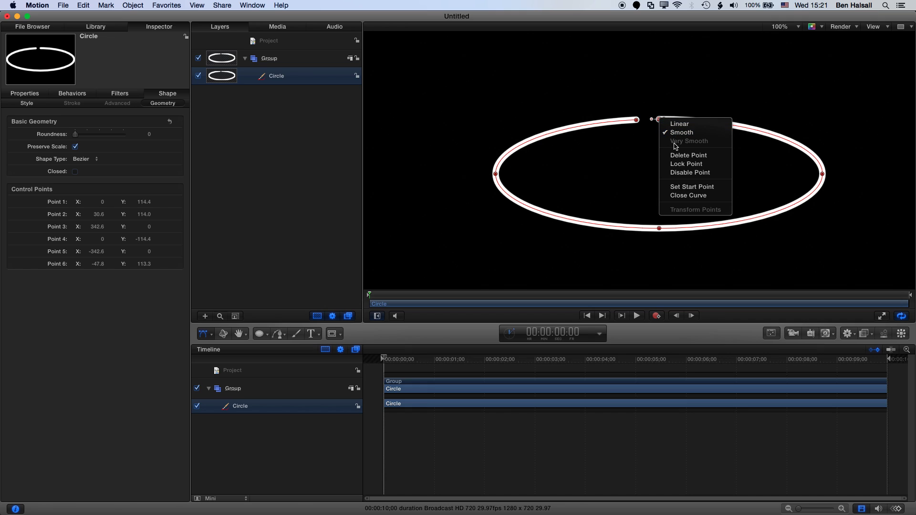
pyautogui.click(679, 156)
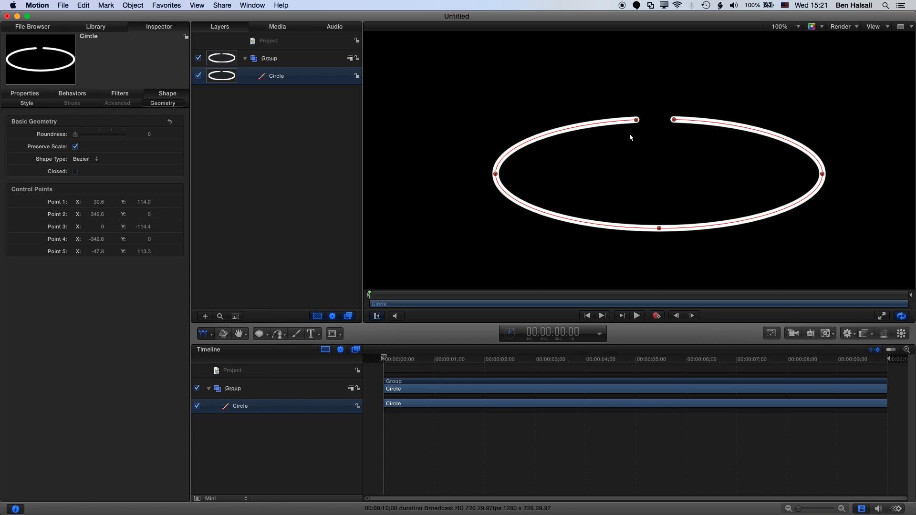
# Step: Set the outline's Joint to Square and its End Cap to Arrow
pyautogui.click(27, 103)
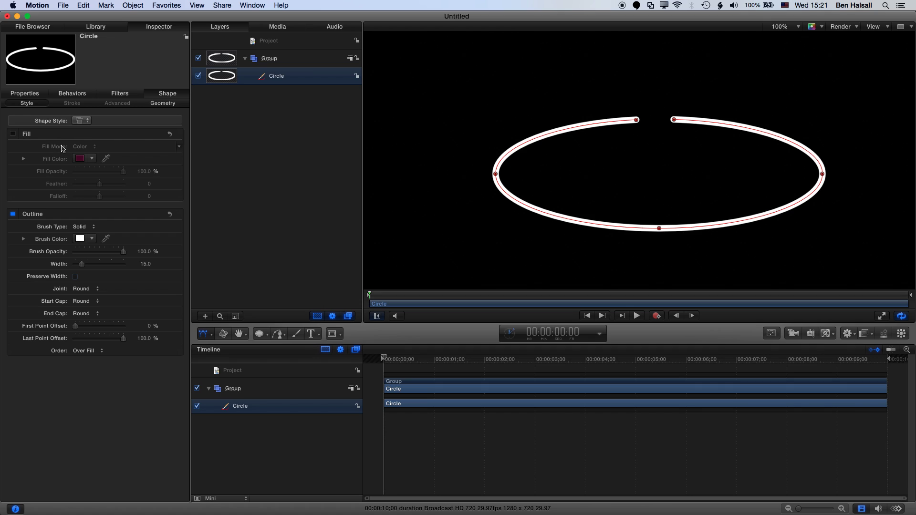
pyautogui.click(87, 293)
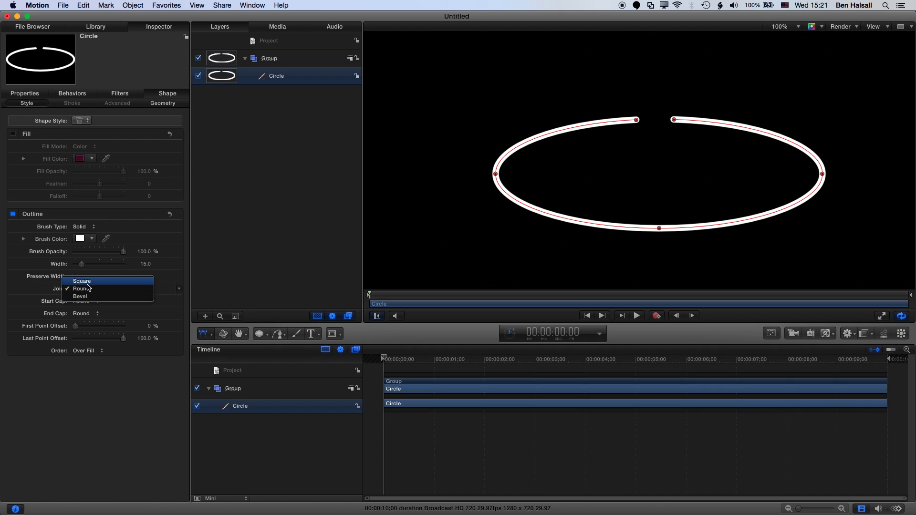
pyautogui.click(83, 304)
pyautogui.click(87, 315)
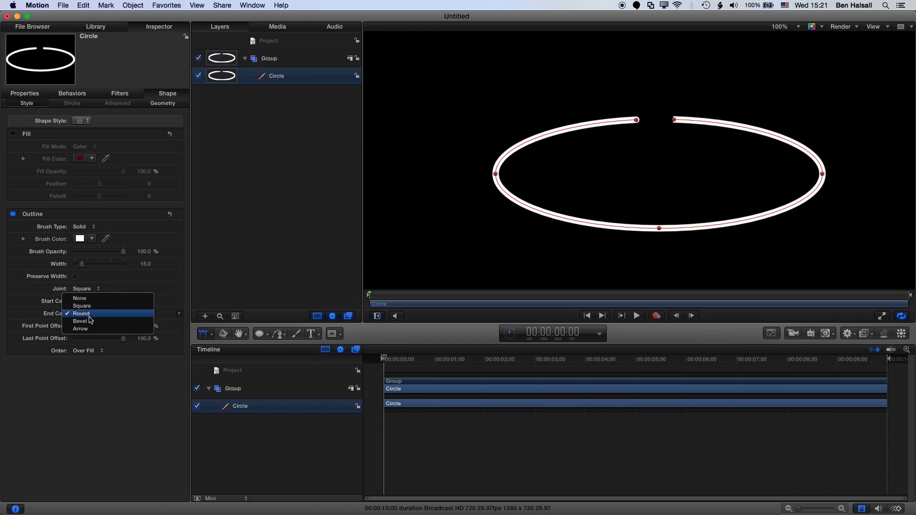
pyautogui.click(82, 328)
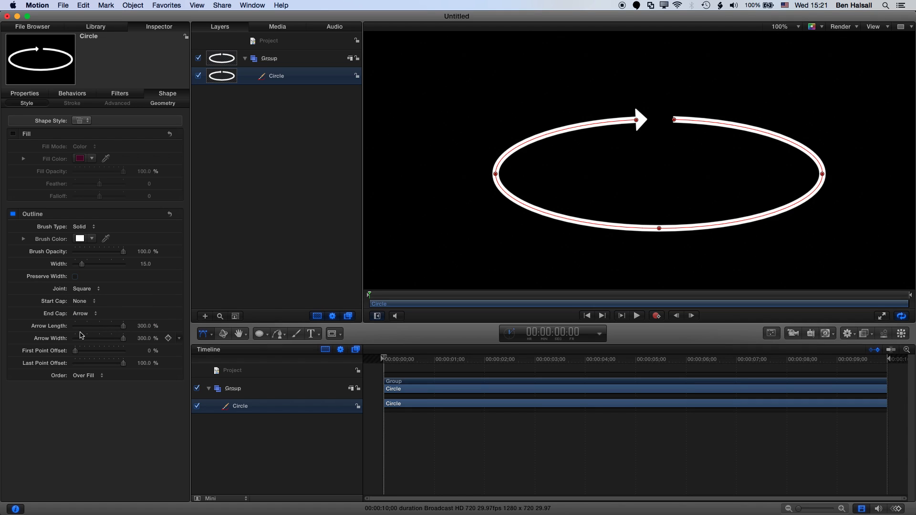
pyautogui.click(82, 313)
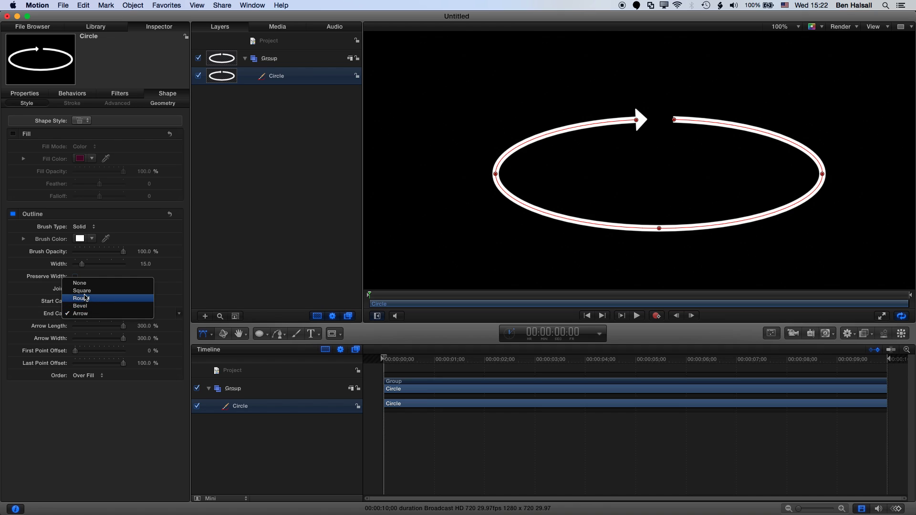
pyautogui.click(30, 312)
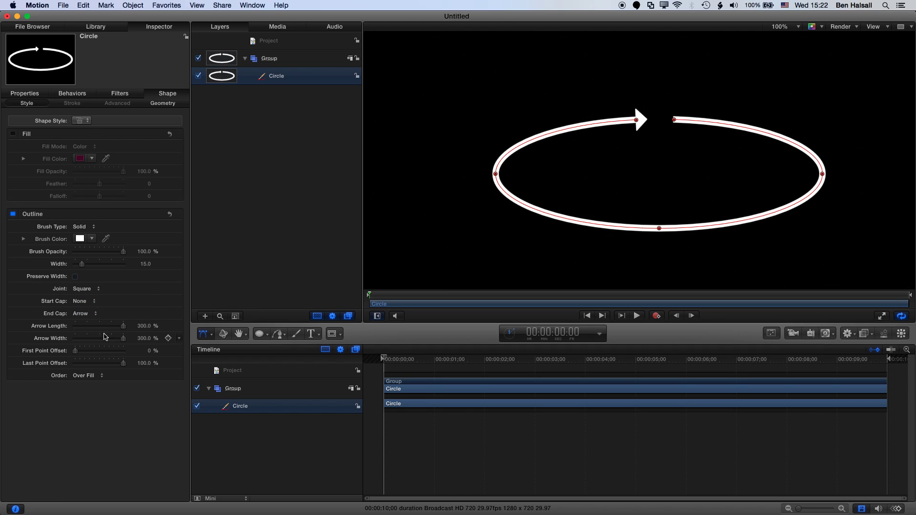
# Step: Enlarge the arrowhead to 811% Arrow Length and 424% Arrow Width
pyautogui.moveTo(143, 339); pyautogui.dragTo(148, 337)
pyautogui.moveTo(143, 326); pyautogui.dragTo(144, 329)
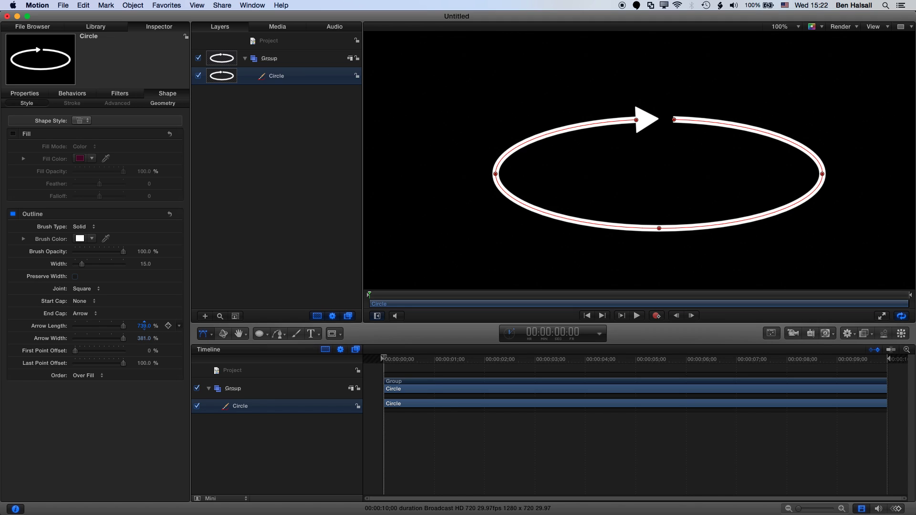
pyautogui.moveTo(146, 339); pyautogui.dragTo(145, 327)
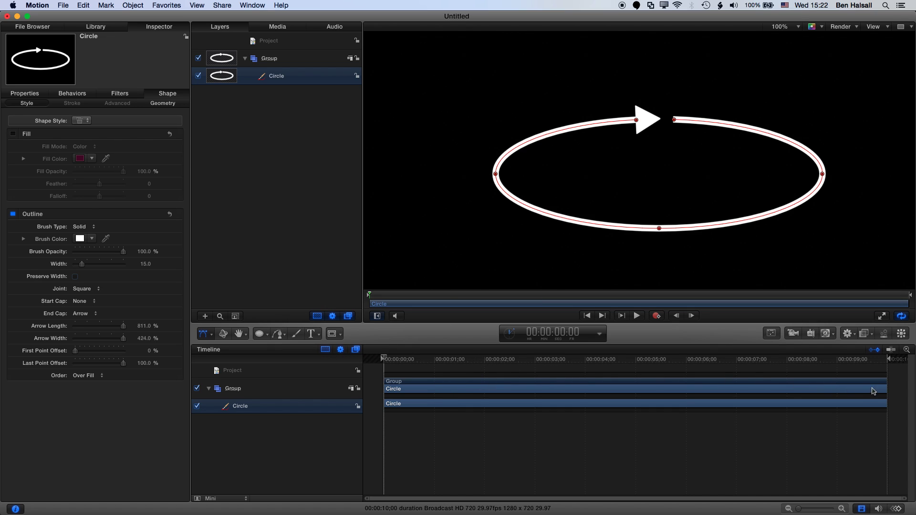
# Step: Trim the Group/Circle layers and play range to end at 00:00:02;01, then return to start
pyautogui.moveTo(885, 386); pyautogui.dragTo(484, 377)
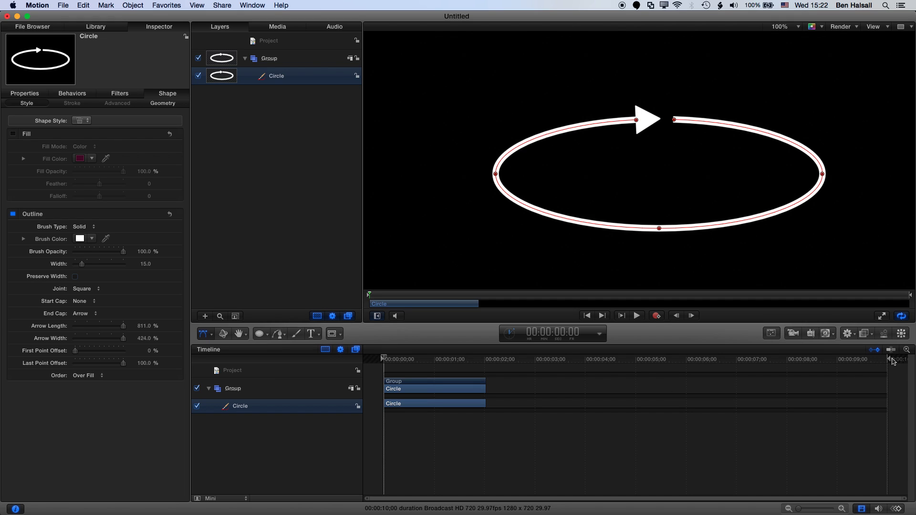
pyautogui.moveTo(890, 361); pyautogui.dragTo(485, 366)
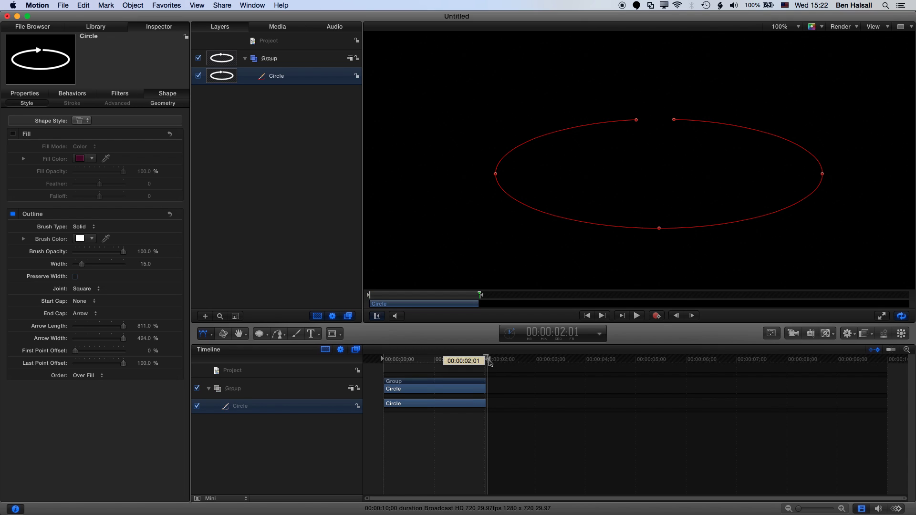
pyautogui.moveTo(489, 363); pyautogui.dragTo(487, 364)
pyautogui.press('Home')
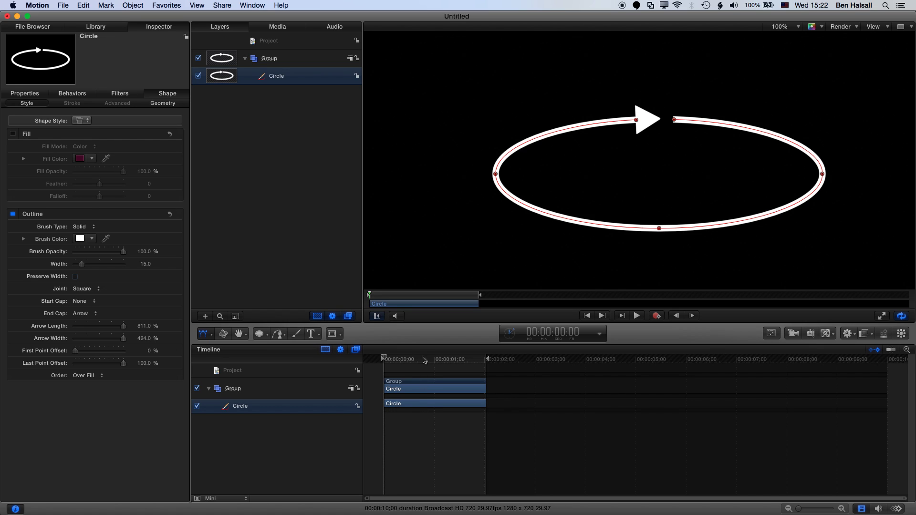
# Step: Apply the Library's Write On shape behaviour to the Circle layer and preview it
pyautogui.click(96, 27)
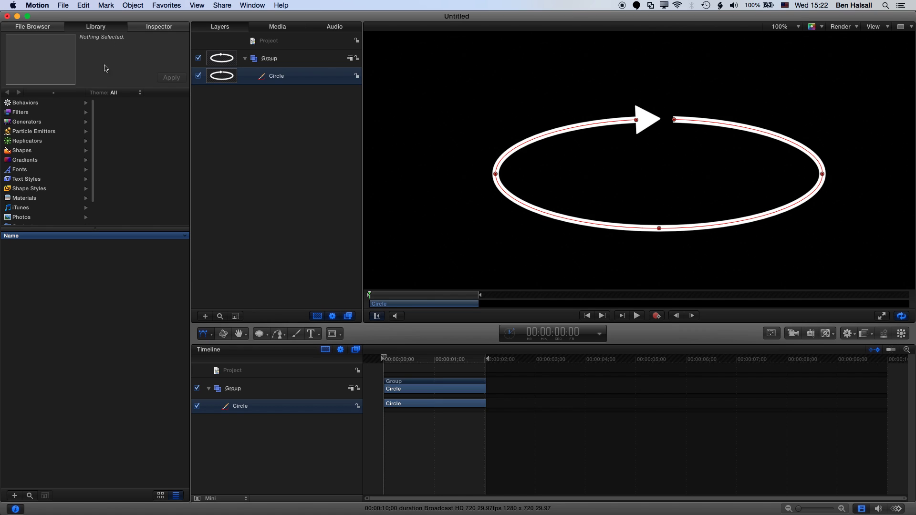
pyautogui.click(53, 104)
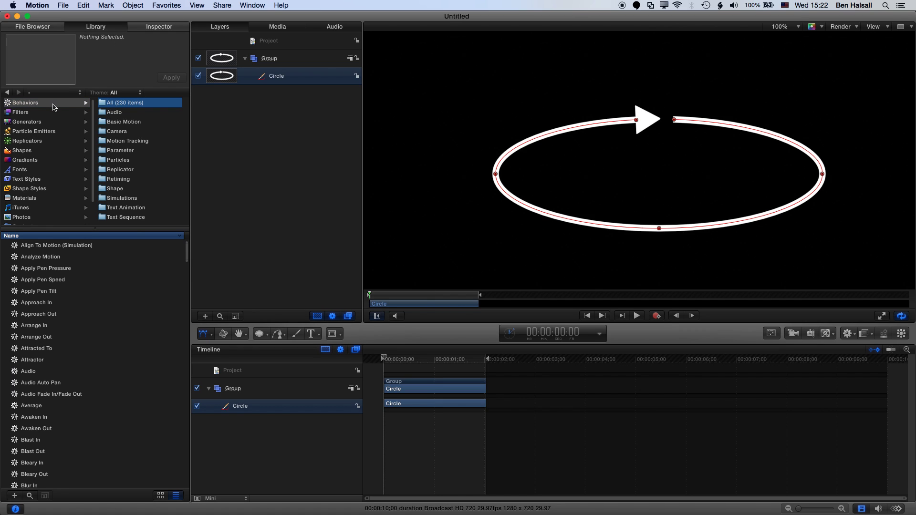
pyautogui.click(118, 190)
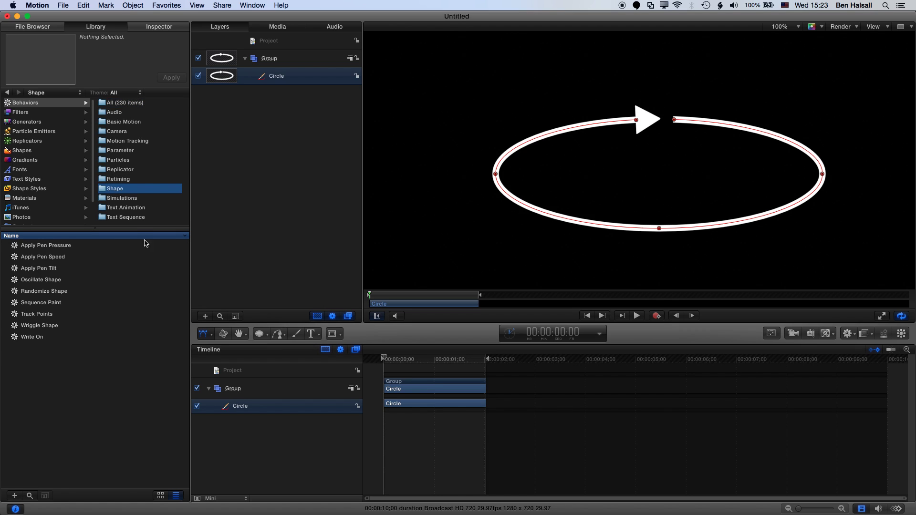
pyautogui.click(15, 340)
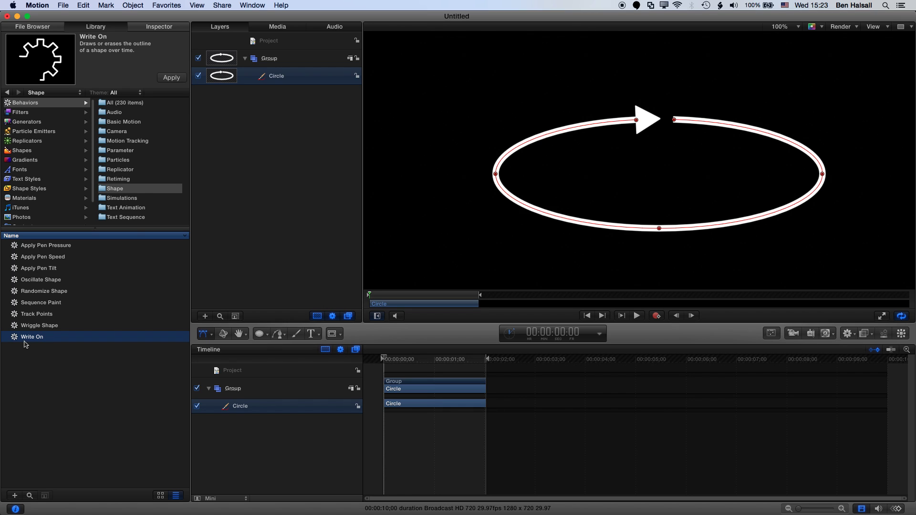
pyautogui.moveTo(16, 339)
pyautogui.mouseDown()
pyautogui.moveTo(276, 136)
pyautogui.moveTo(280, 78)
pyautogui.mouseUp()
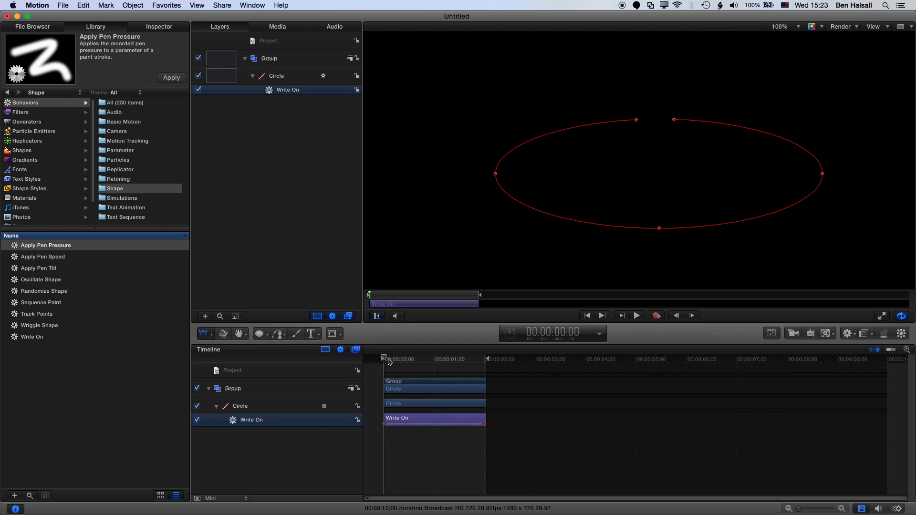
pyautogui.press('space')
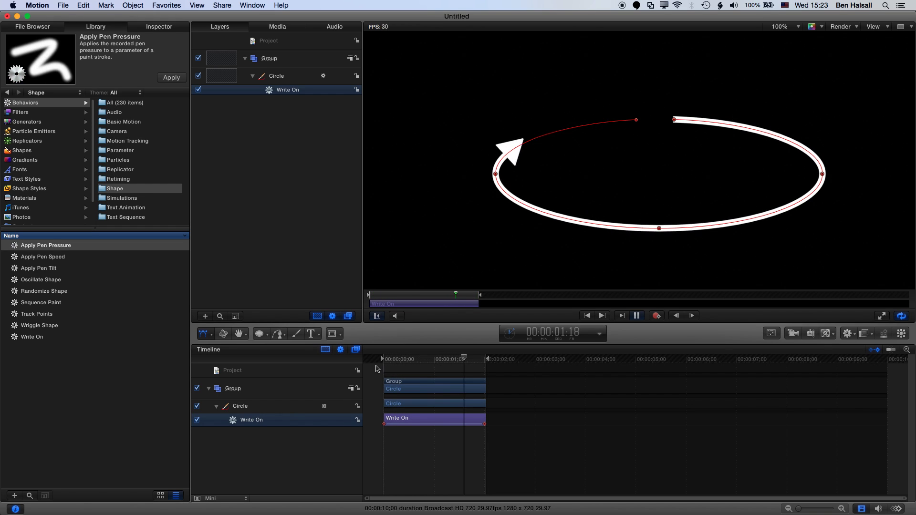
pyautogui.press('space')
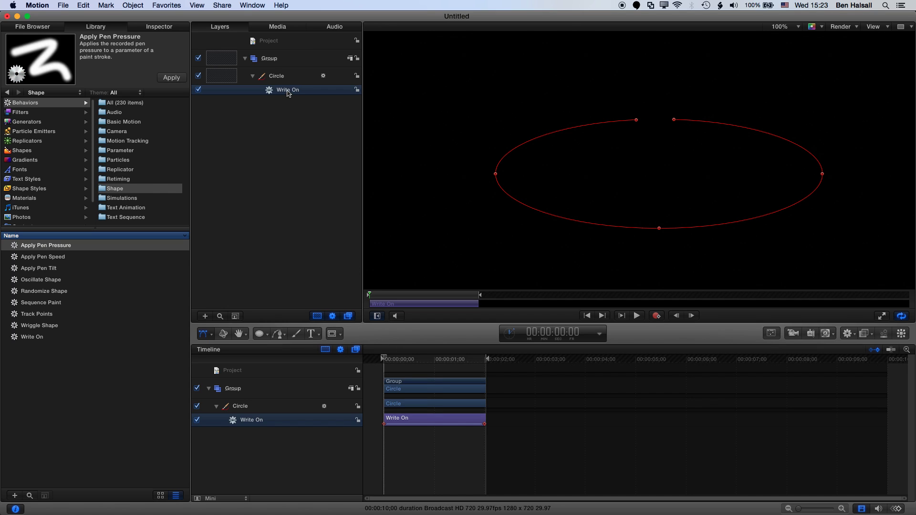
# Step: Set Write On Speed to Ease Both and Shape Outline to Draw and Erase
pyautogui.click(157, 29)
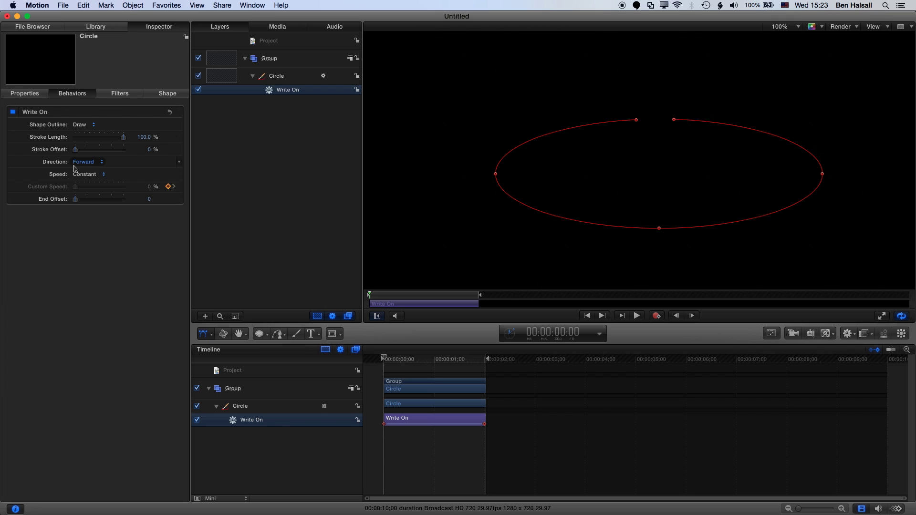
pyautogui.click(88, 174)
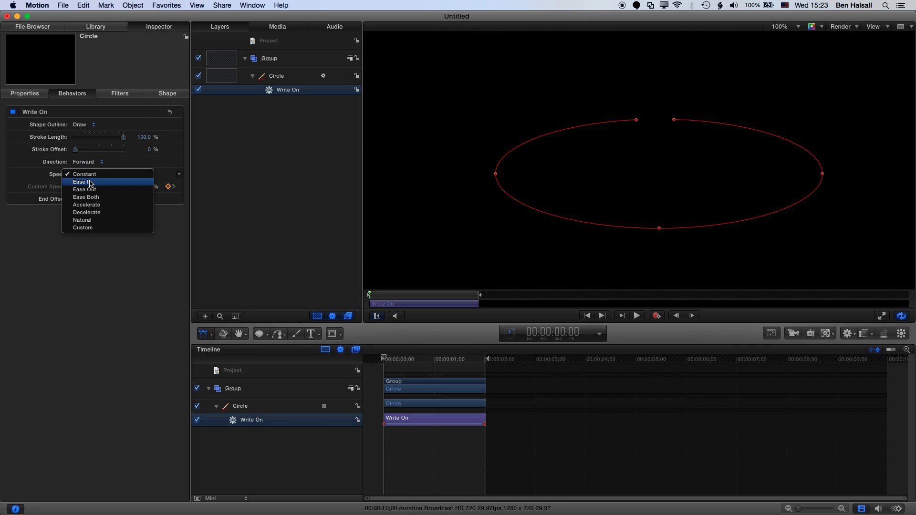
pyautogui.click(92, 200)
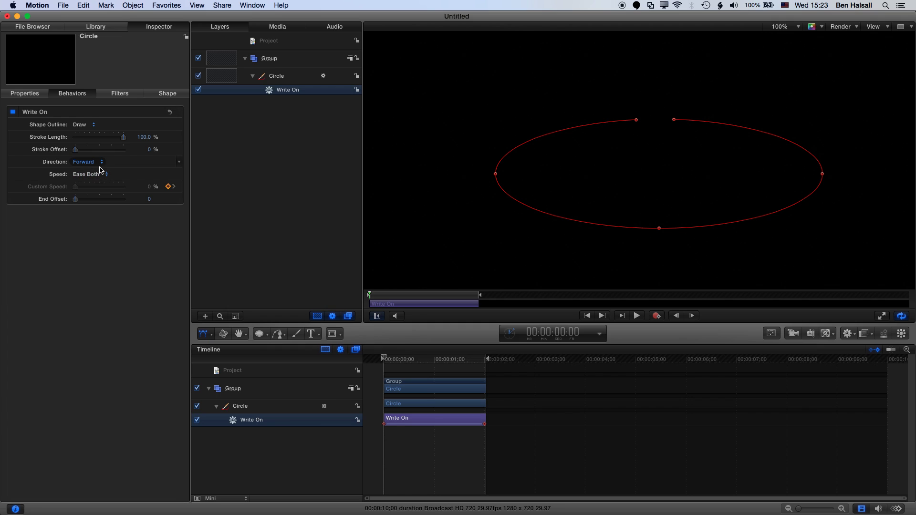
pyautogui.click(87, 128)
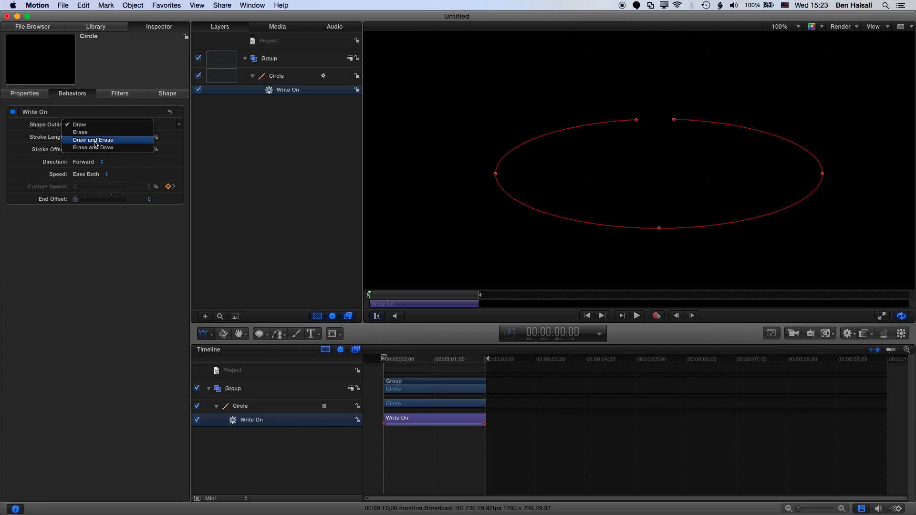
pyautogui.click(95, 143)
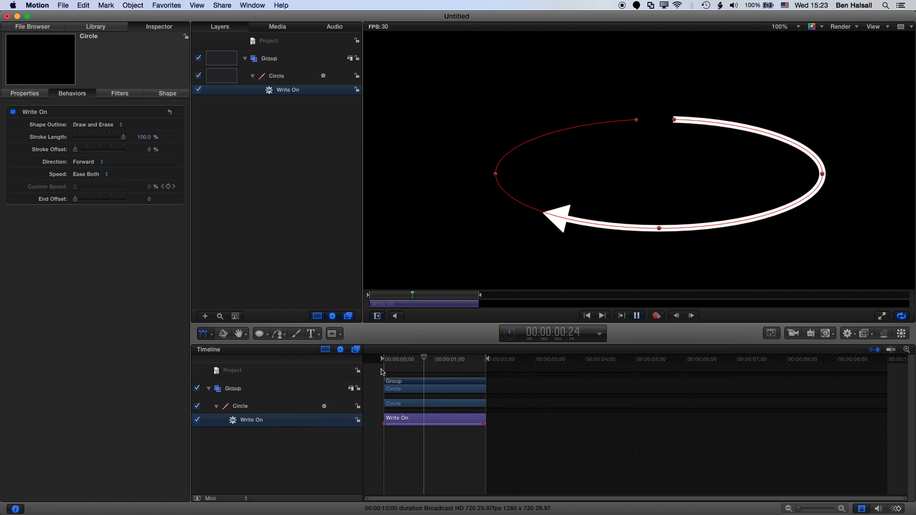
pyautogui.press('space')
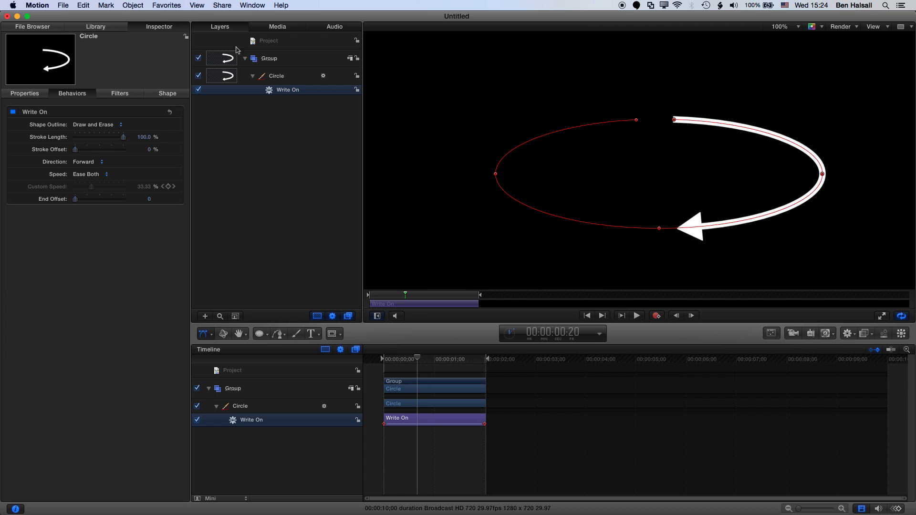
# Step: Export the movie as Apple ProRes 4444 with Color + Alpha, saved as animated-arrow
pyautogui.click(222, 6)
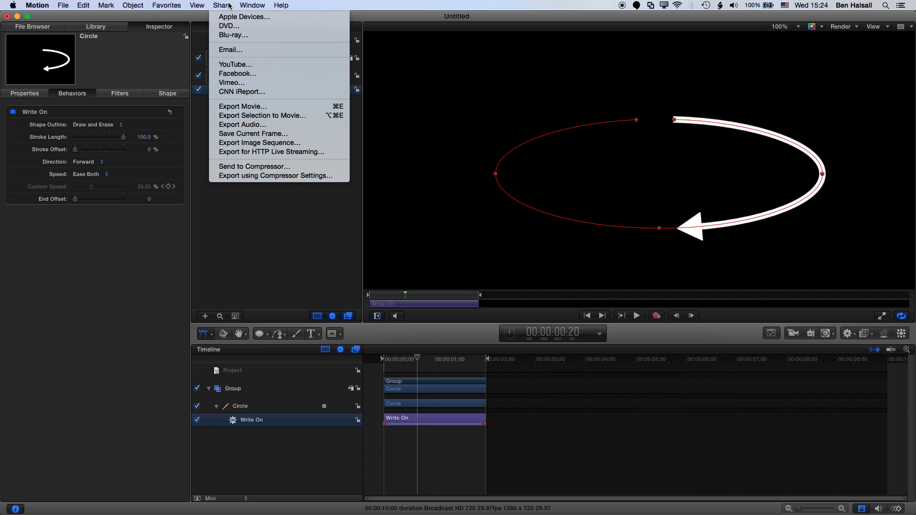
pyautogui.click(234, 108)
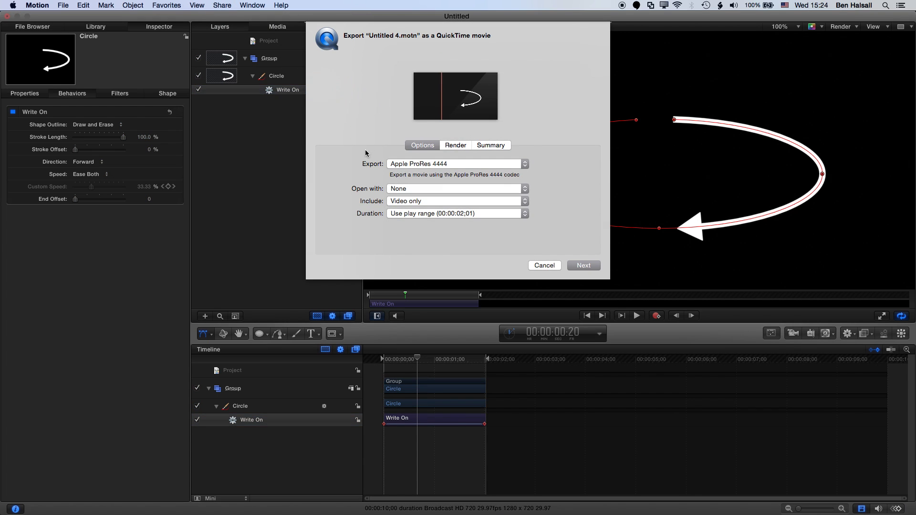
pyautogui.click(408, 165)
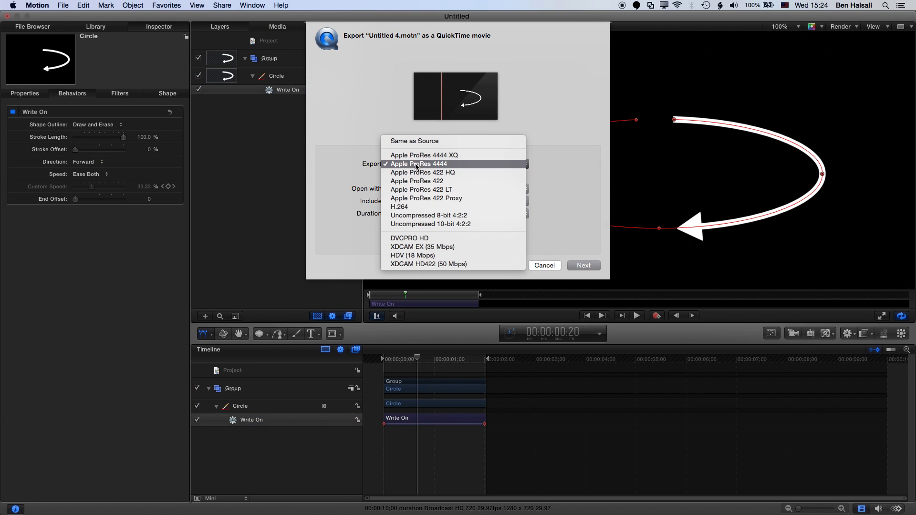
pyautogui.click(459, 165)
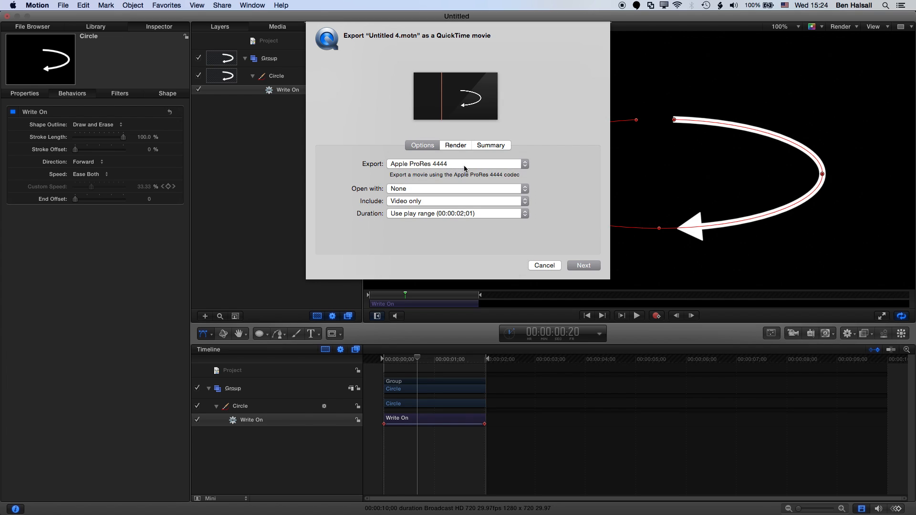
pyautogui.click(461, 147)
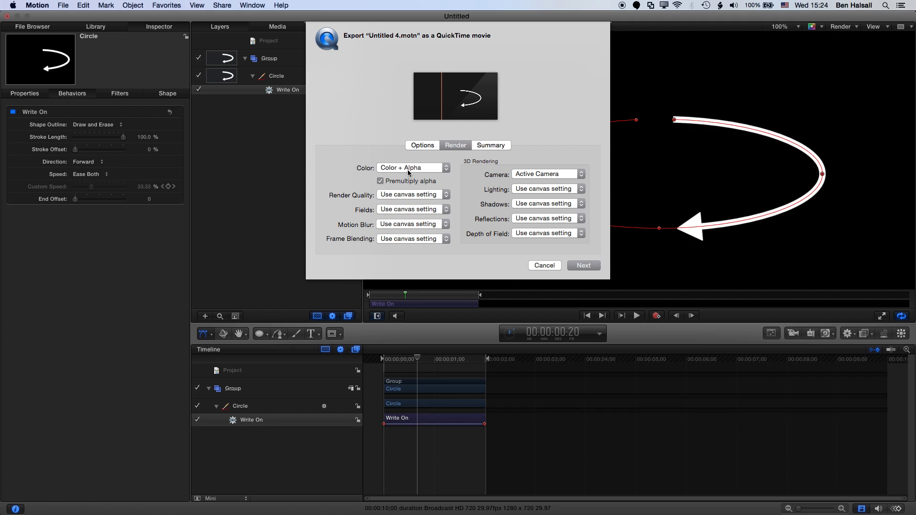
pyautogui.click(578, 270)
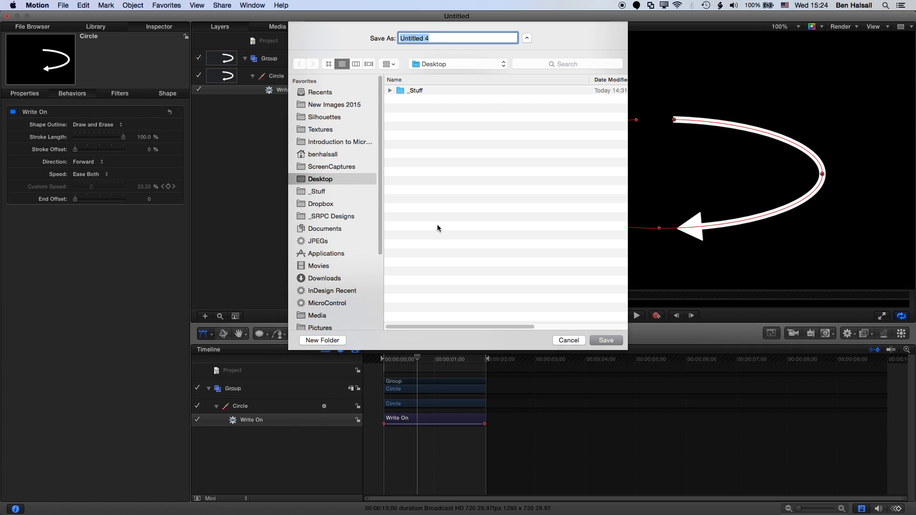
pyautogui.write('animated-arrow')
pyautogui.press('Return')
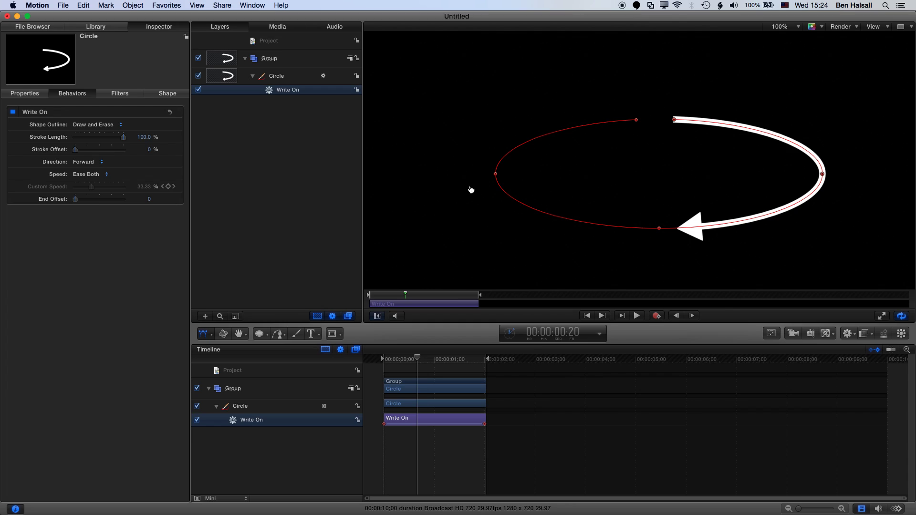
# Step: Place animated-arrow.mov from the Desktop as a connected clip above MVI_0400 near 4:56
pyautogui.press('super+Tab')
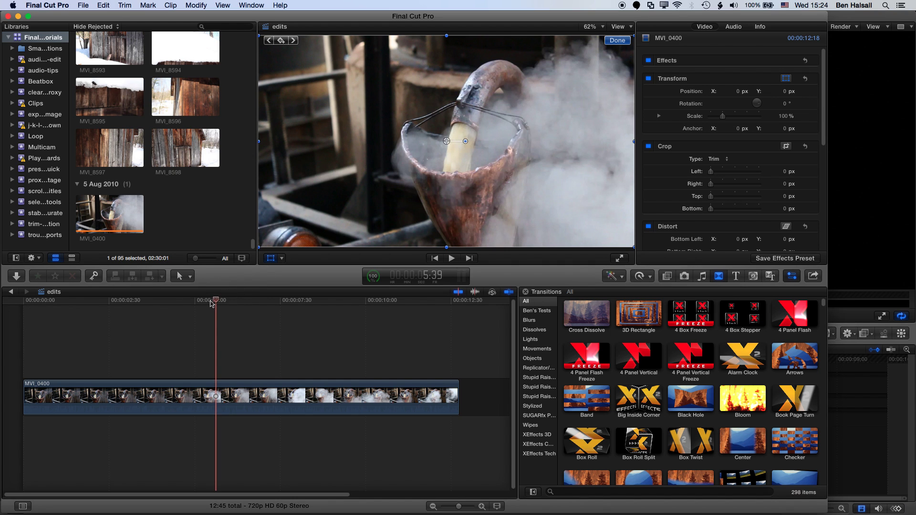
pyautogui.moveTo(213, 303); pyautogui.dragTo(191, 308)
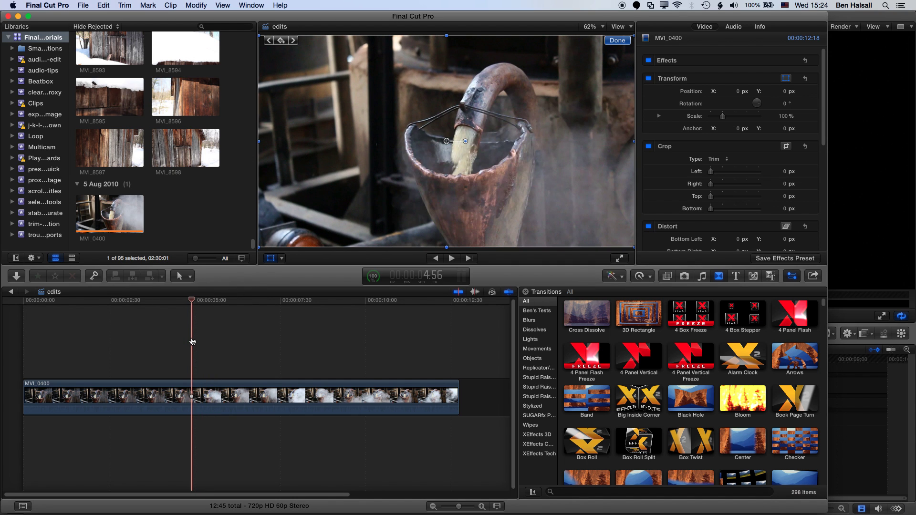
pyautogui.press('super+Tab')
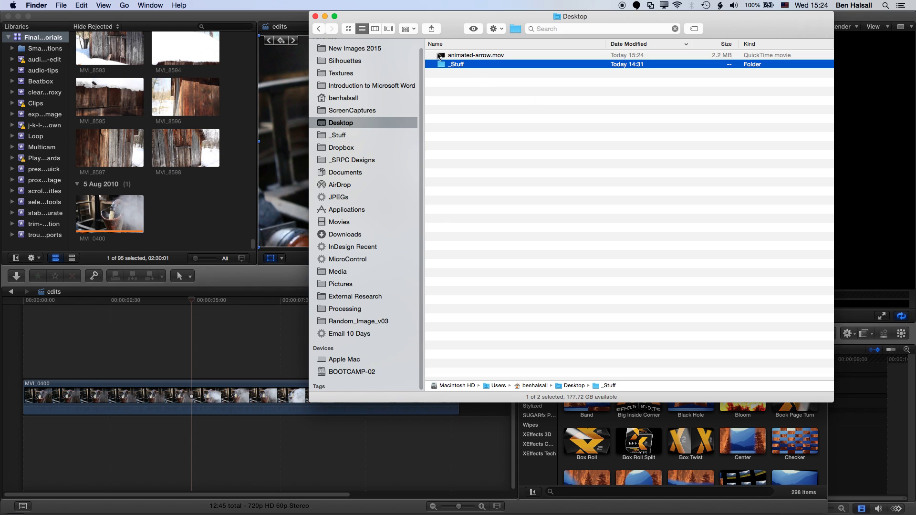
pyautogui.moveTo(439, 56); pyautogui.dragTo(196, 371)
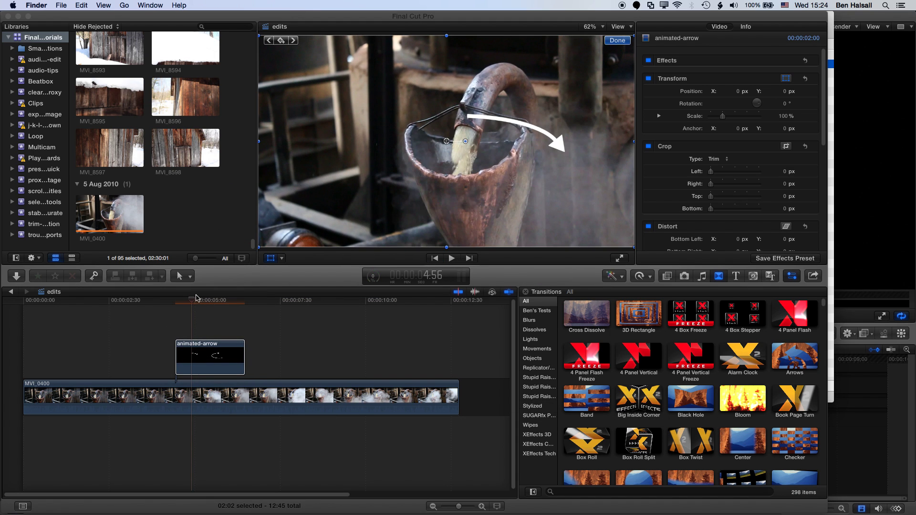
# Step: Select the arrow clip and preview it drawing over the steaming vessel footage
pyautogui.click(167, 303)
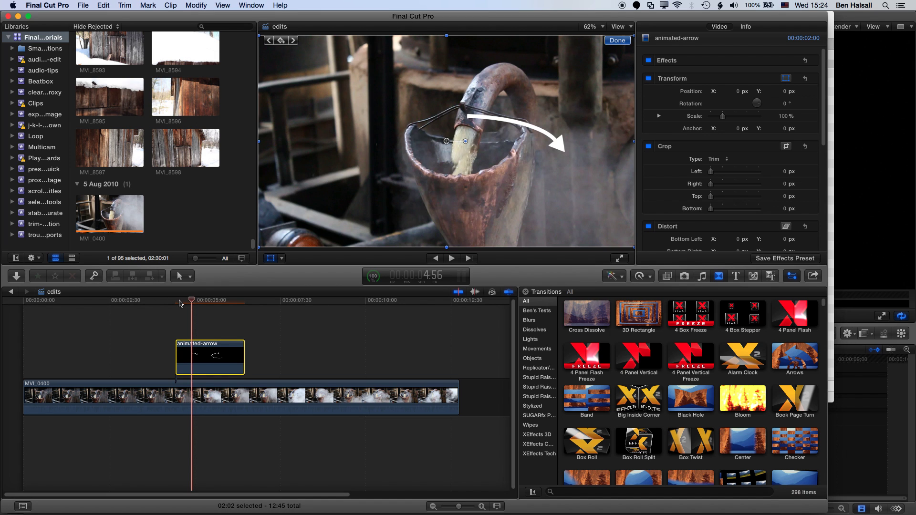
pyautogui.press('space')
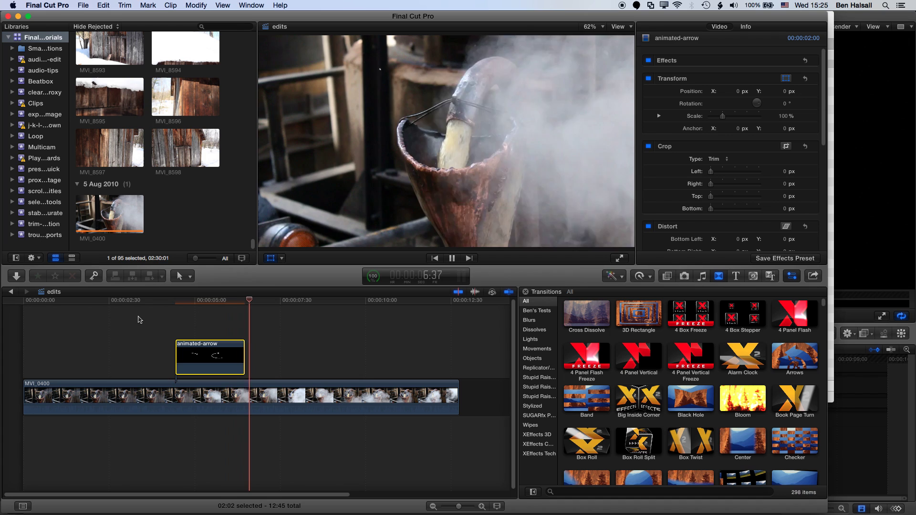
pyautogui.press('space')
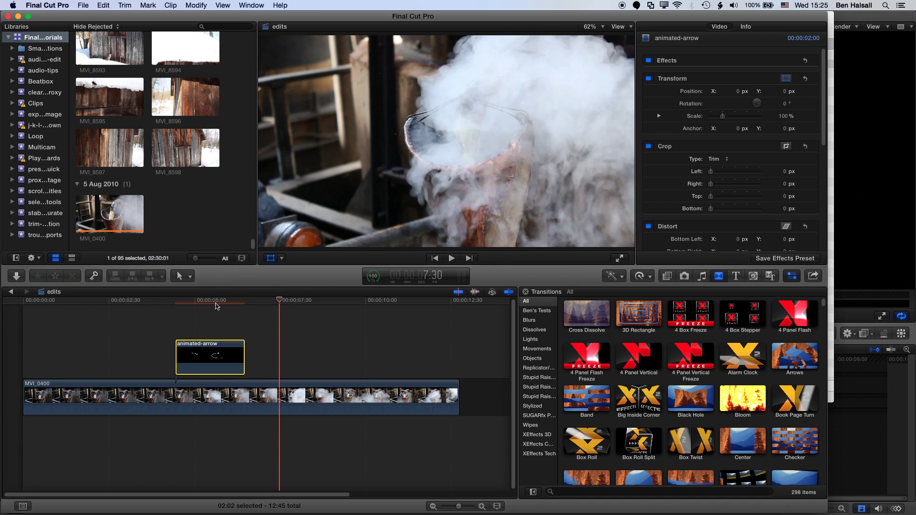
pyautogui.click(197, 301)
pyautogui.click(171, 302)
pyautogui.press('space')
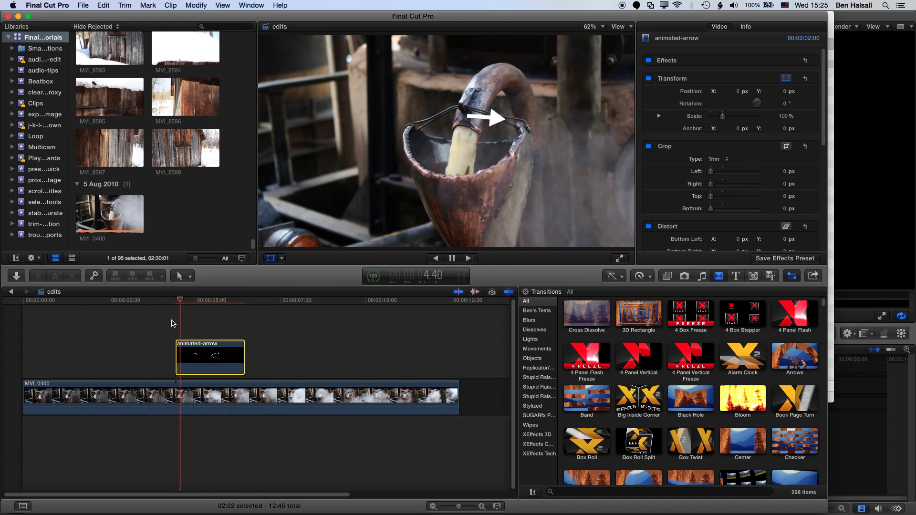
pyautogui.hotkey('shift', 't')
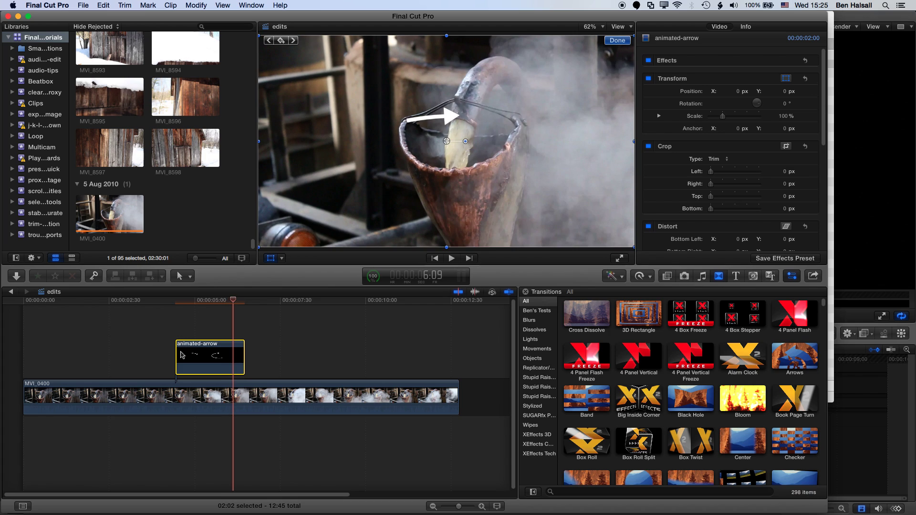
# Step: Scale the arrow overlay down to about 52.36% and move it up onto the vessel's rim
pyautogui.click(264, 246)
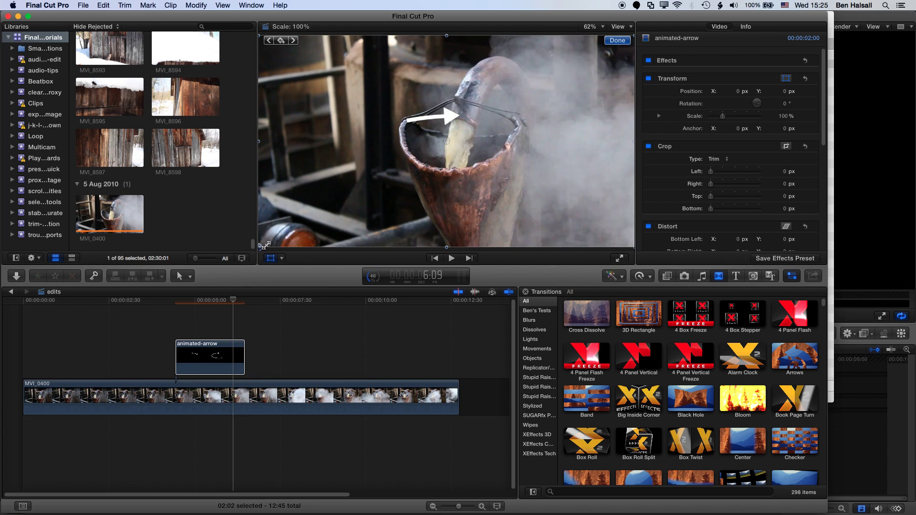
pyautogui.moveTo(266, 245); pyautogui.dragTo(348, 197)
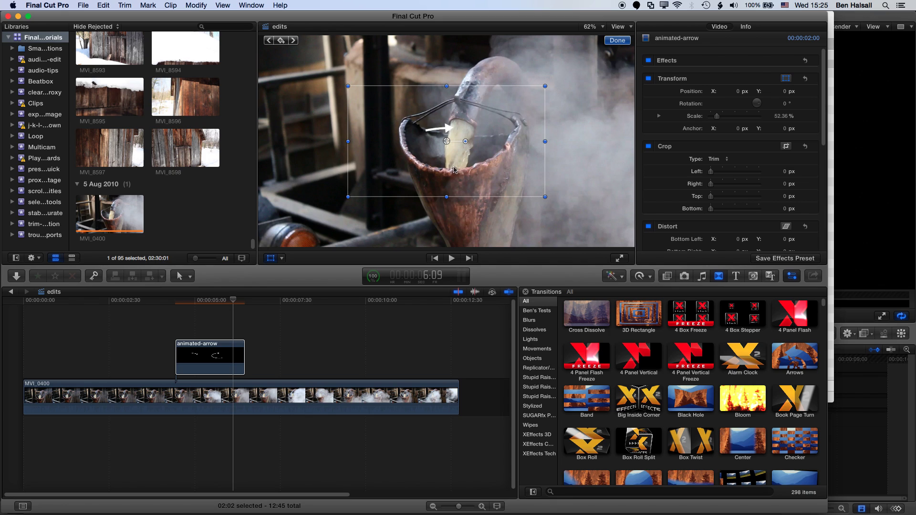
pyautogui.moveTo(454, 169); pyautogui.dragTo(457, 149)
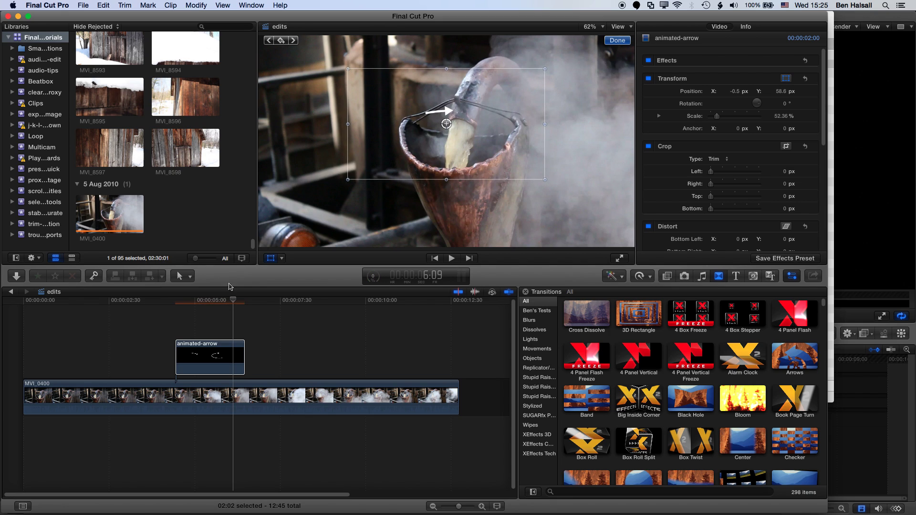
# Step: Duplicate the arrow clip above the original, rotate the copy -180° and shift it down-left
pyautogui.moveTo(200, 361); pyautogui.dragTo(233, 302)
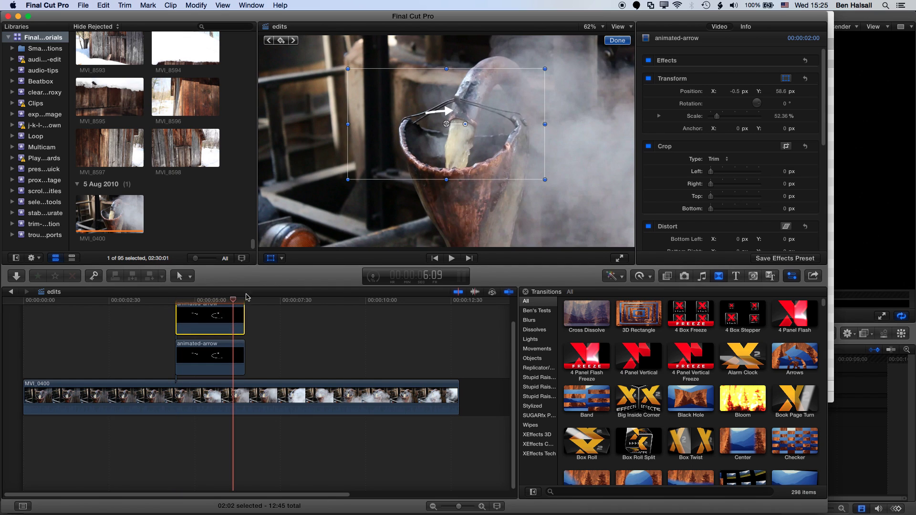
pyautogui.moveTo(465, 124); pyautogui.dragTo(426, 124)
pyautogui.moveTo(447, 159); pyautogui.dragTo(442, 183)
pyautogui.click(175, 299)
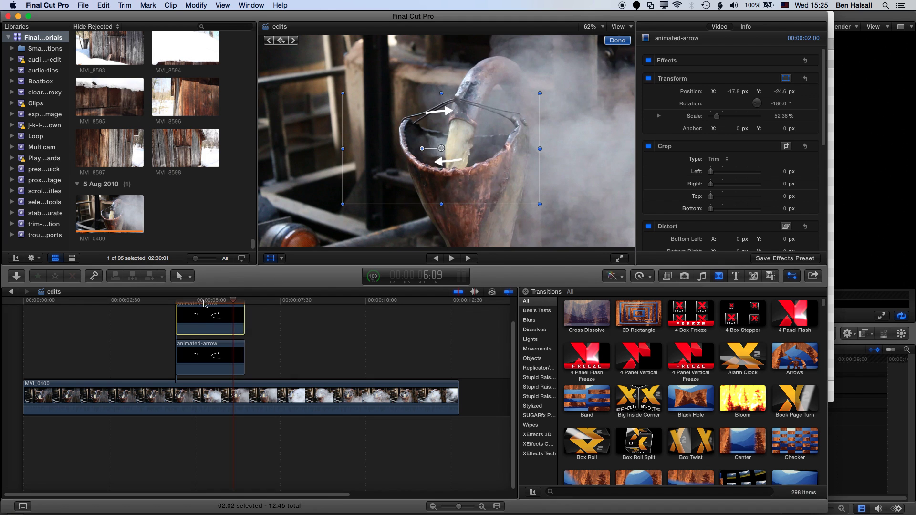
pyautogui.click(162, 299)
pyautogui.press('space')
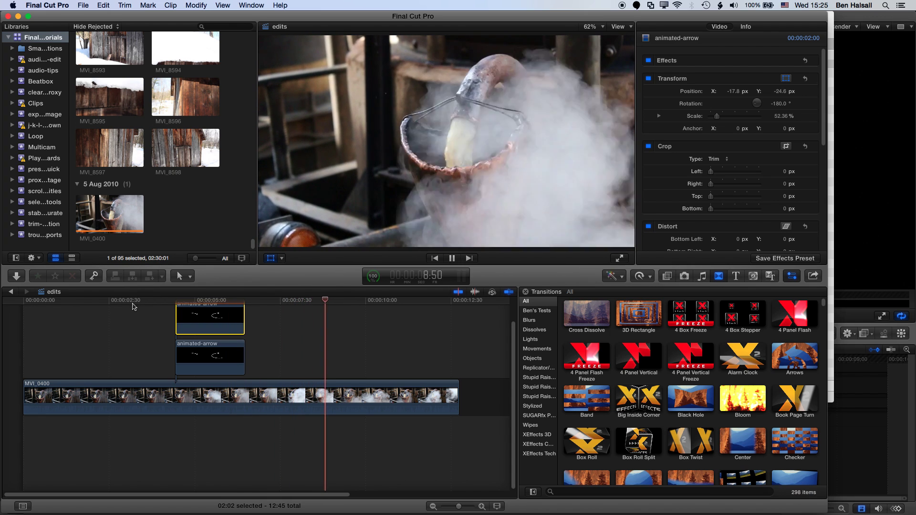
pyautogui.press('space')
pyautogui.click(169, 301)
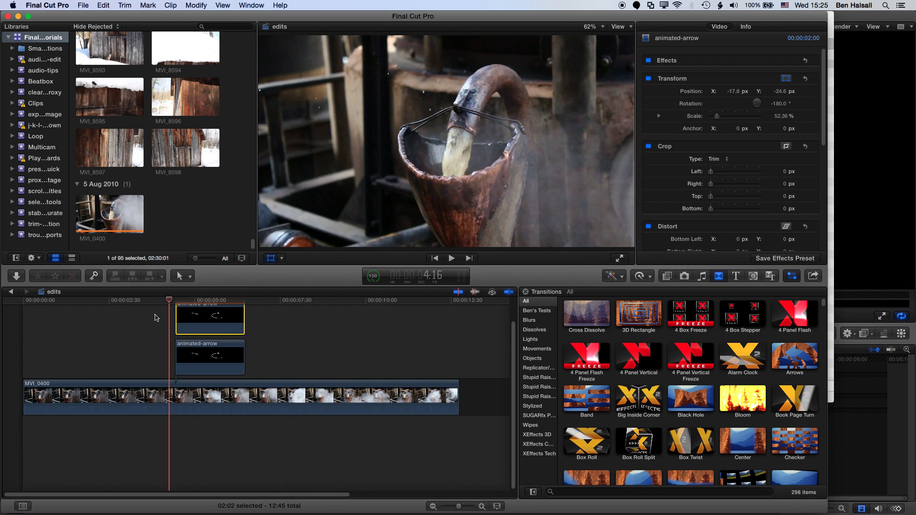
pyautogui.press('space')
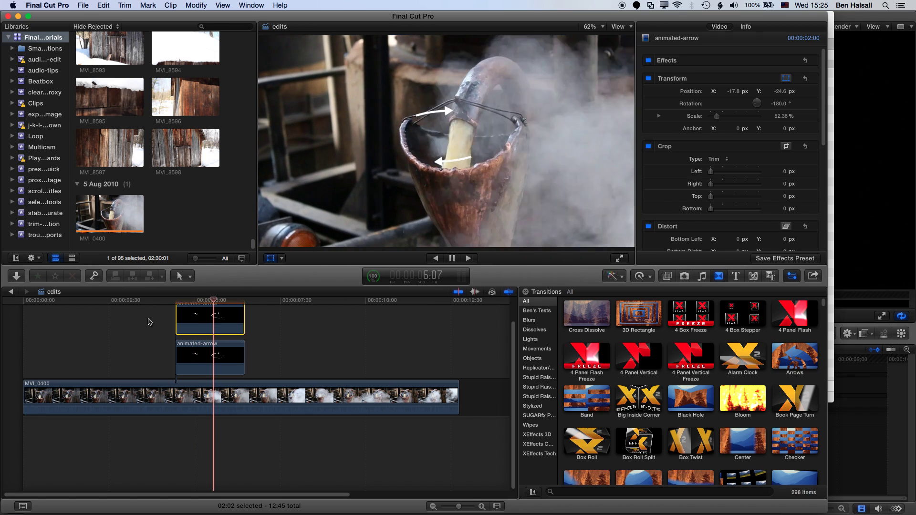
pyautogui.press('space')
pyautogui.hotkey('shift', 't')
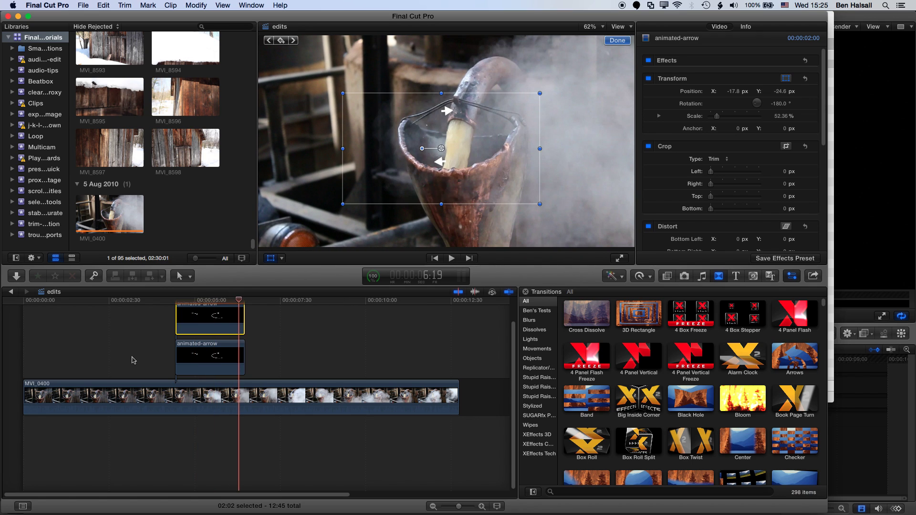